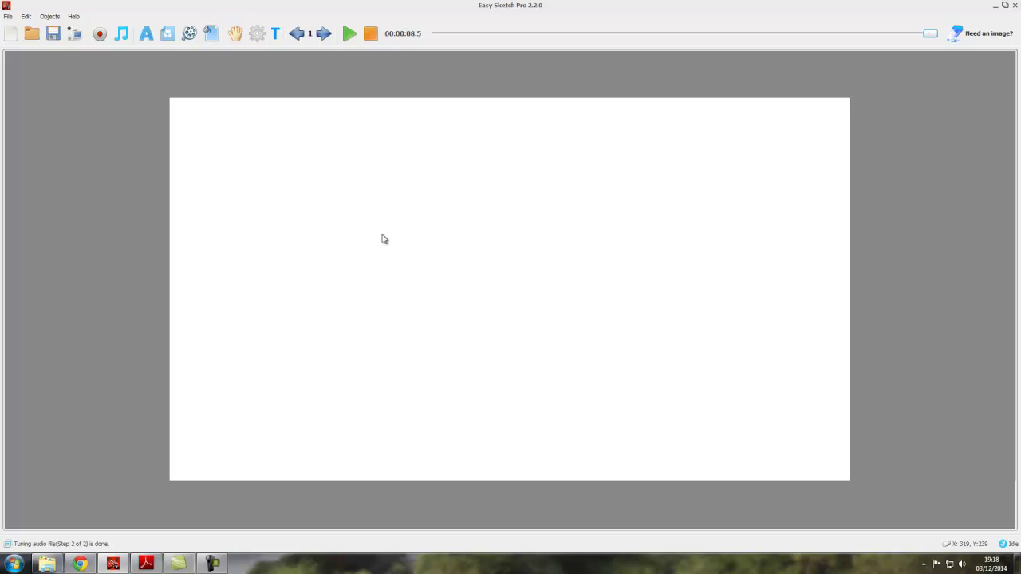
Step: Insert the safari explorer image from the library's Characters category and preview the sketch animation
{"action": "left_click", "coordinate": [168, 33]}
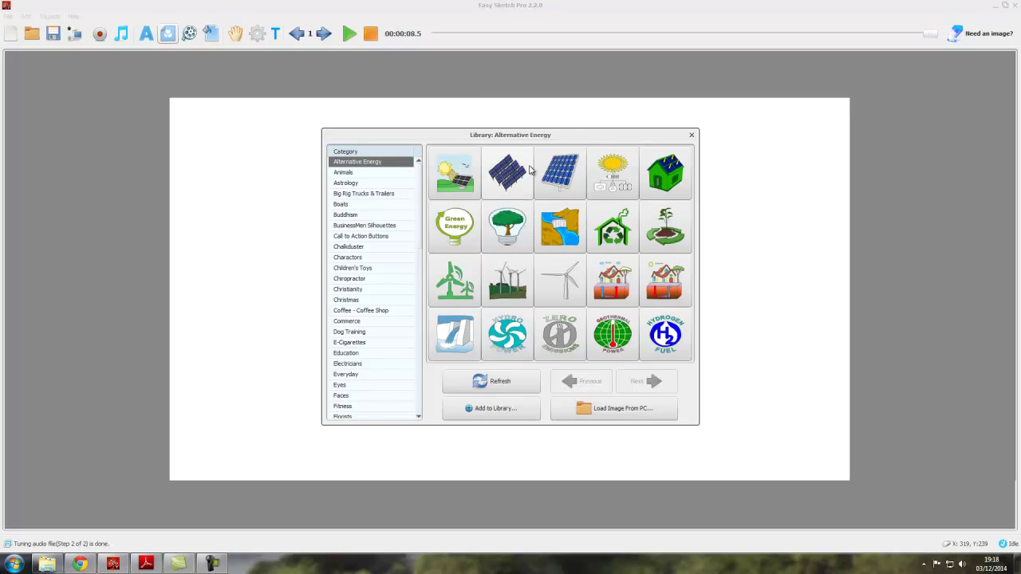
{"action": "left_click", "coordinate": [347, 260]}
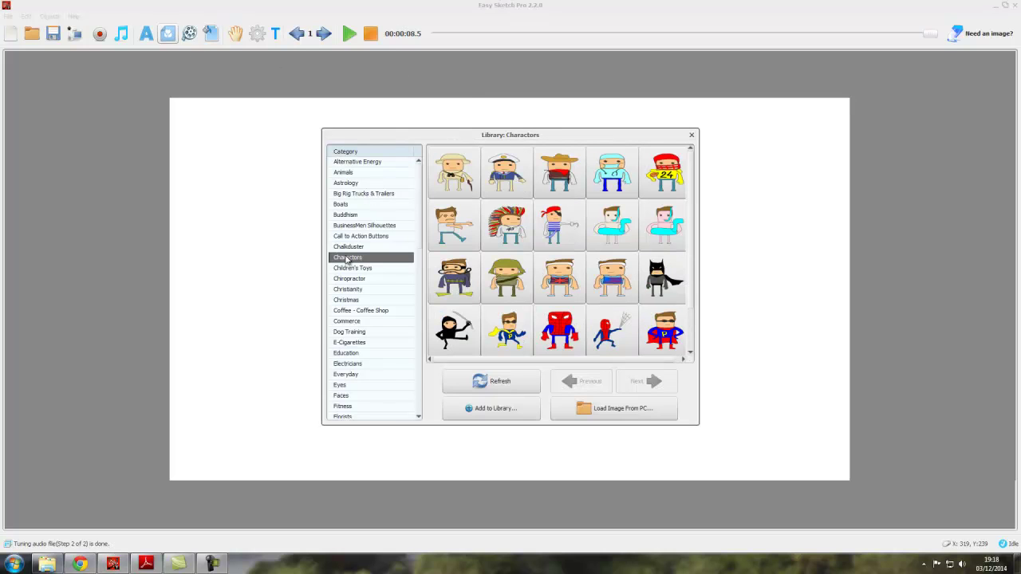
{"action": "double_click", "coordinate": [450, 176]}
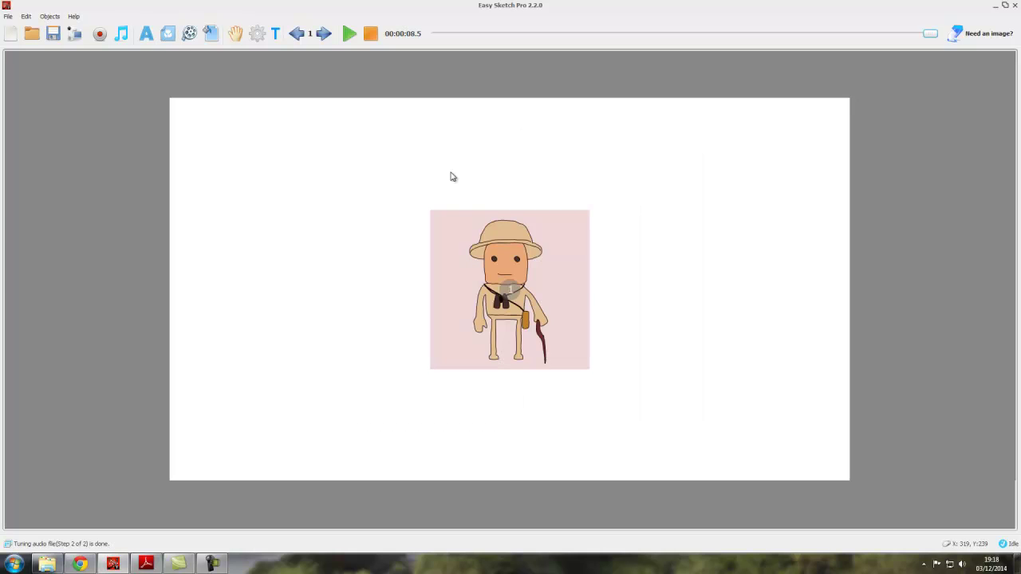
{"action": "left_click", "coordinate": [349, 35]}
Step: Reduce the explorer image's entrance drawing time to 0.5 seconds in its effect properties
{"action": "left_click", "coordinate": [515, 277]}
{"action": "right_click", "coordinate": [514, 274]}
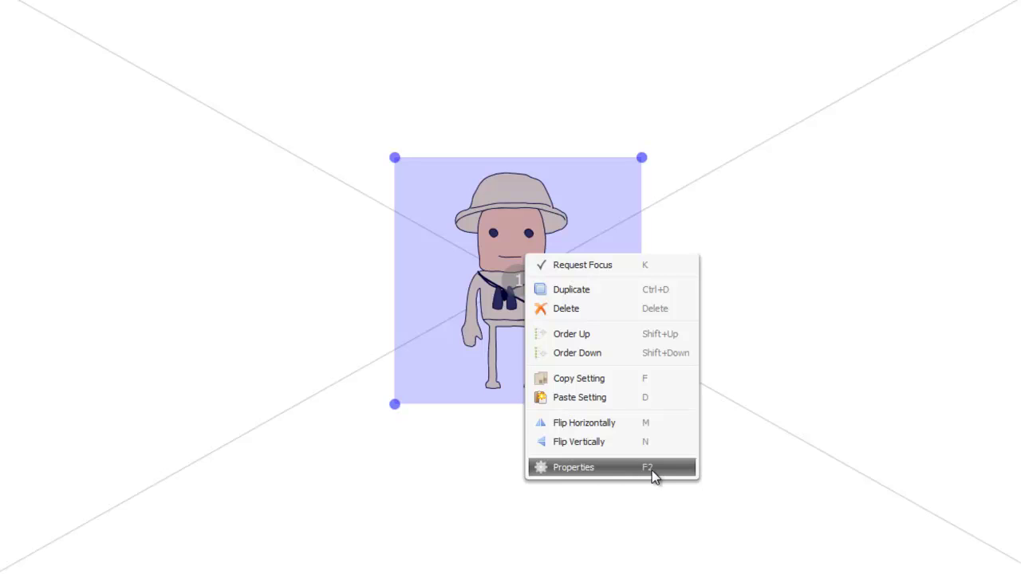
{"action": "left_click", "coordinate": [586, 469]}
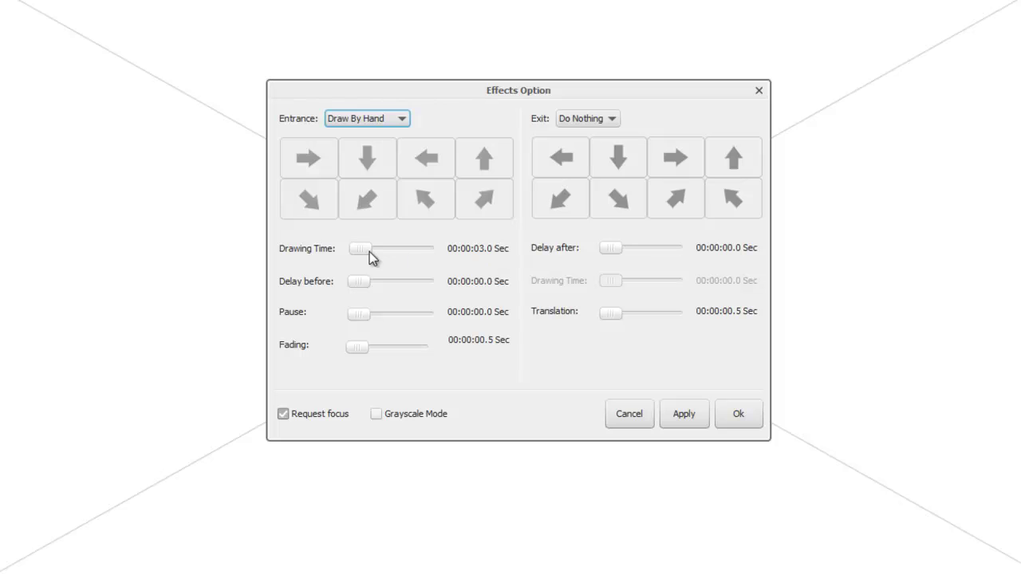
{"action": "mouse_move", "coordinate": [369, 252]}
{"action": "left_mouse_down"}
{"action": "mouse_move", "coordinate": [399, 254]}
{"action": "mouse_move", "coordinate": [359, 255]}
{"action": "left_mouse_up"}
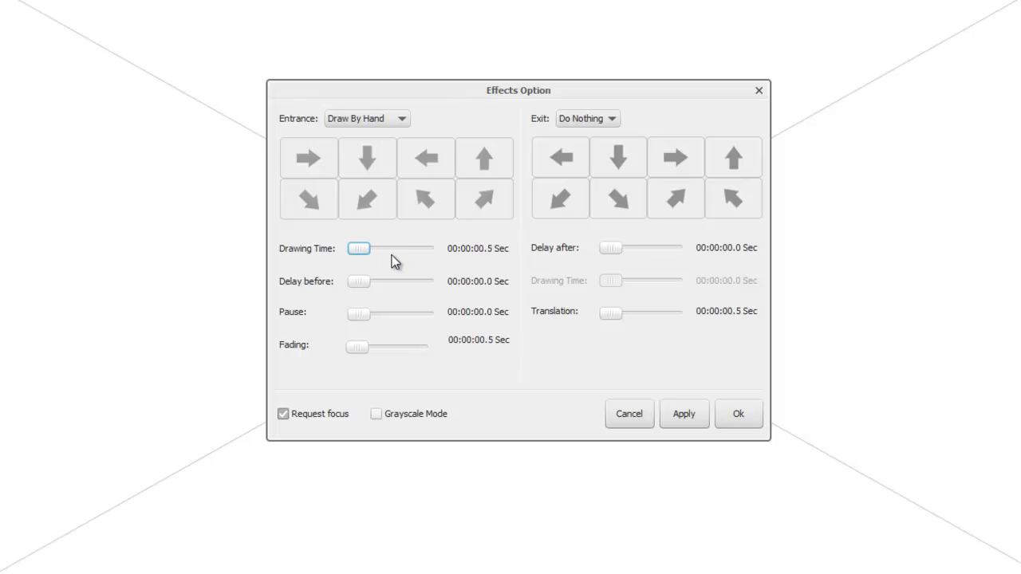
Step: Set the explorer image's entrance drawing time to exactly 6 seconds and apply the effect settings
{"action": "left_click", "coordinate": [474, 248]}
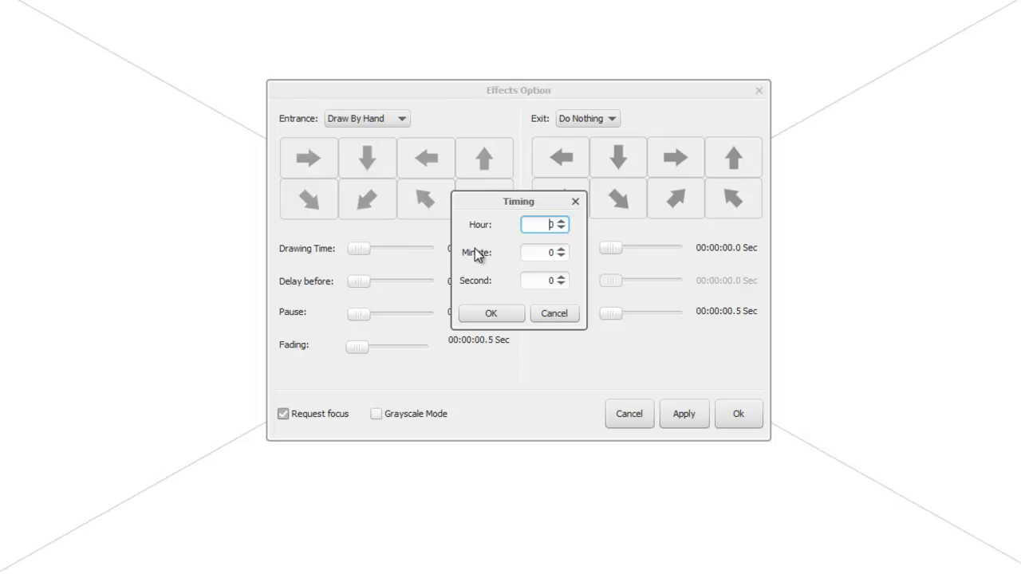
{"action": "left_click", "coordinate": [561, 277]}
{"action": "left_click", "coordinate": [560, 278]}
{"action": "left_click", "coordinate": [560, 278]}
{"action": "left_click", "coordinate": [561, 277]}
{"action": "left_click", "coordinate": [561, 278]}
{"action": "left_click", "coordinate": [561, 277]}
{"action": "double_click", "coordinate": [550, 280]}
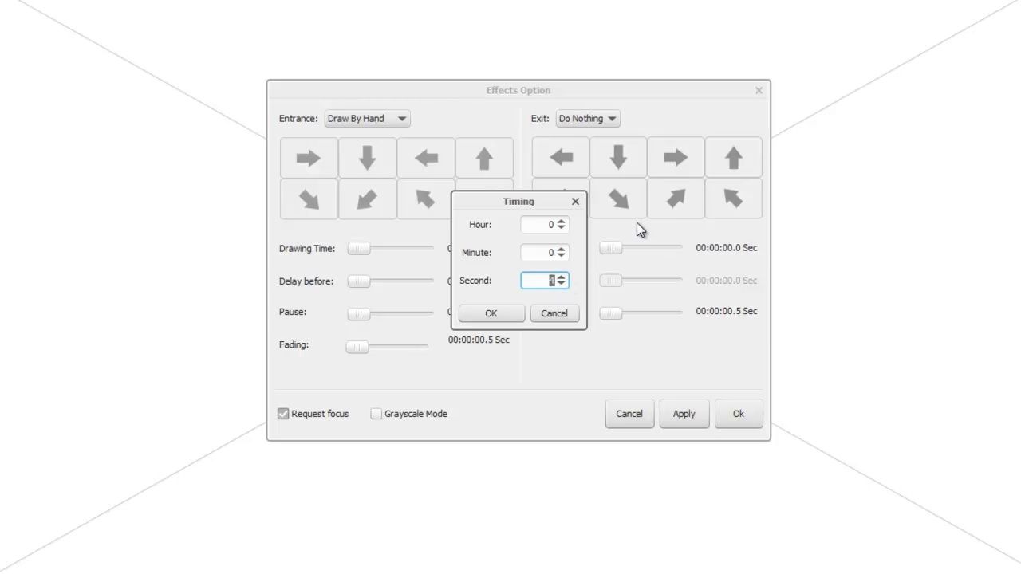
{"action": "type", "text": "5"}
{"action": "left_click", "coordinate": [563, 278]}
{"action": "left_click", "coordinate": [492, 313]}
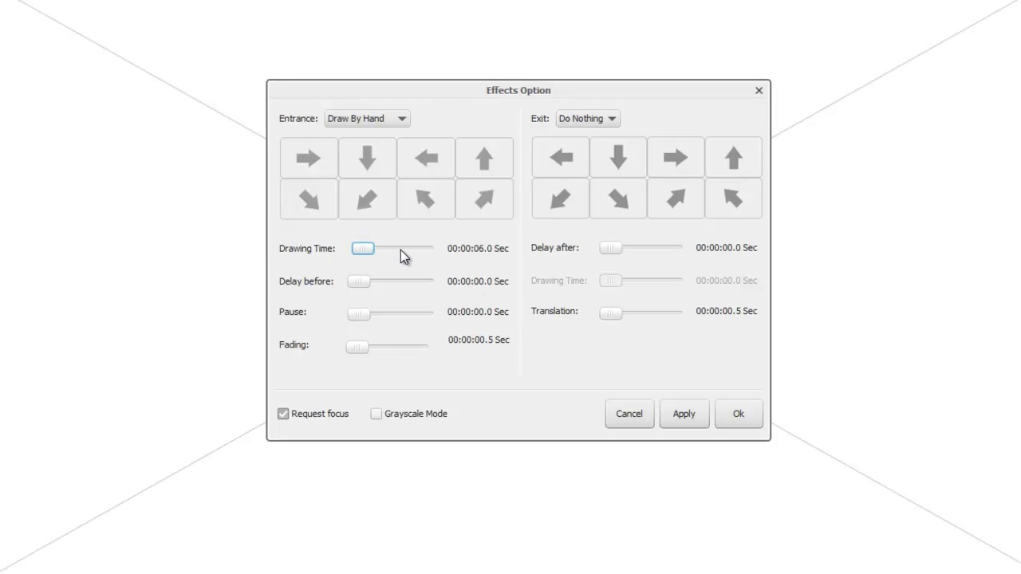
{"action": "left_click", "coordinate": [682, 415]}
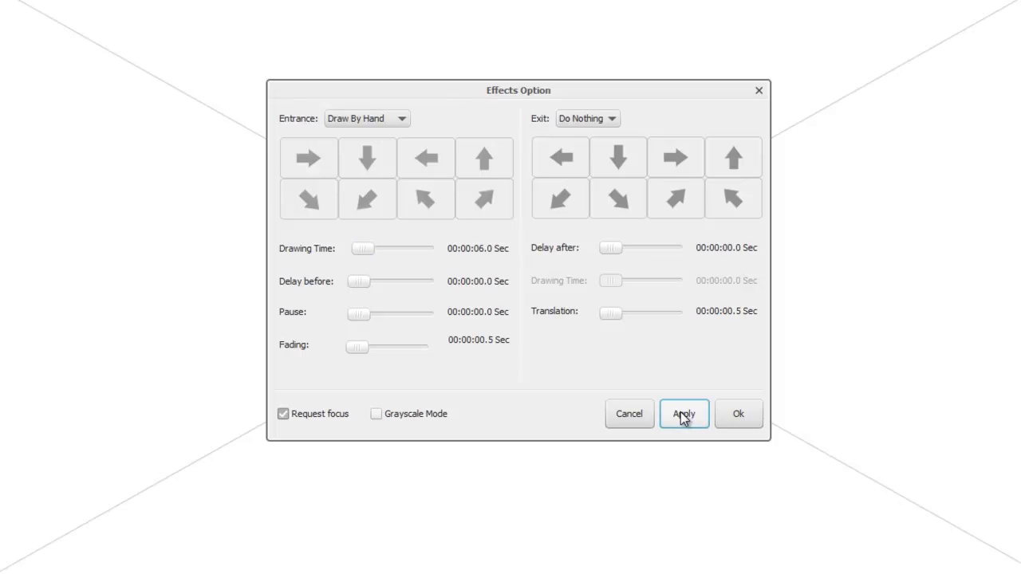
{"action": "left_click", "coordinate": [737, 416]}
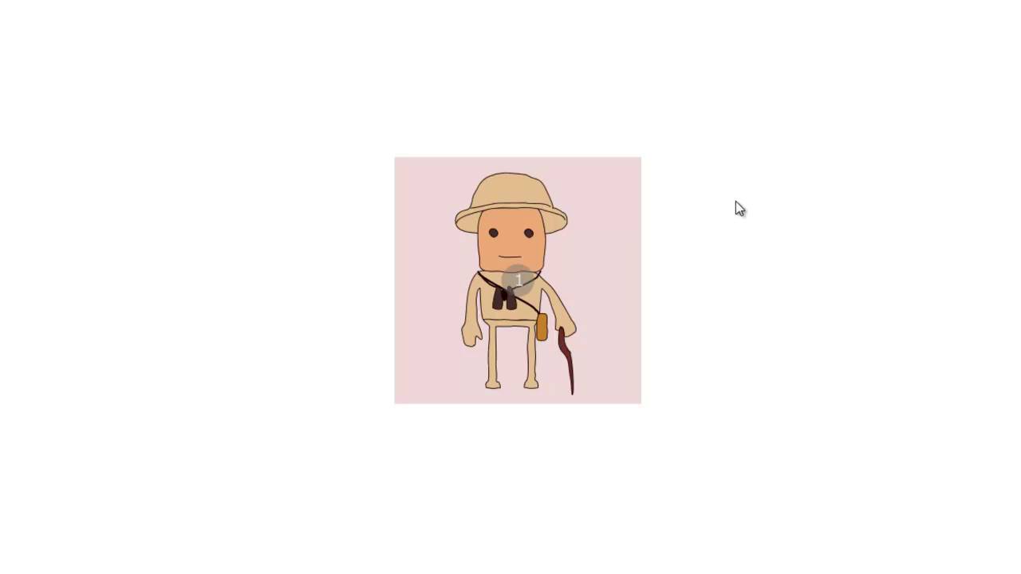
Step: Reopen the explorer image's effect properties, review the entrance options, and set the drawing time to 3 seconds
{"action": "left_click", "coordinate": [585, 244]}
{"action": "right_click", "coordinate": [584, 244]}
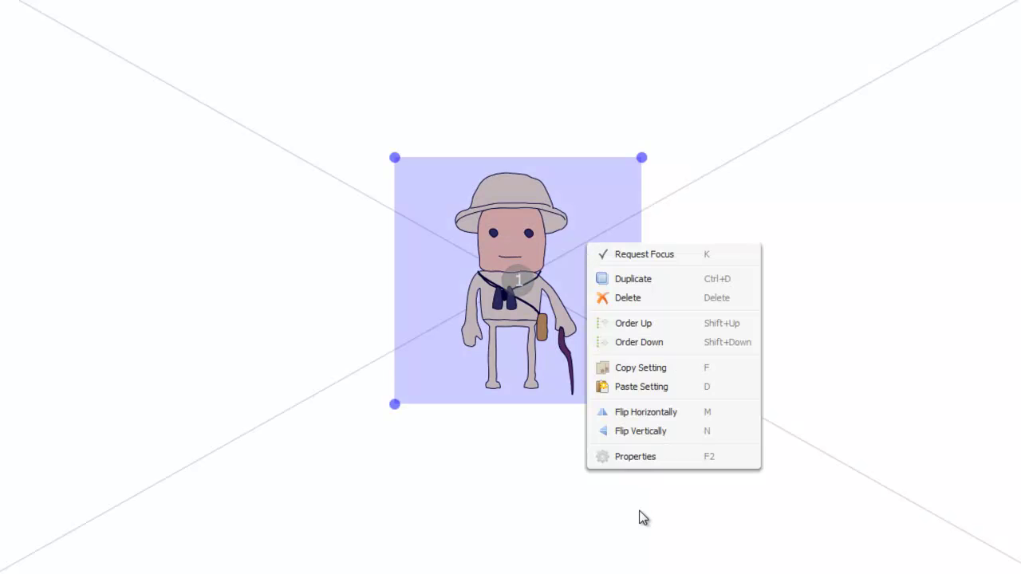
{"action": "left_click", "coordinate": [653, 458]}
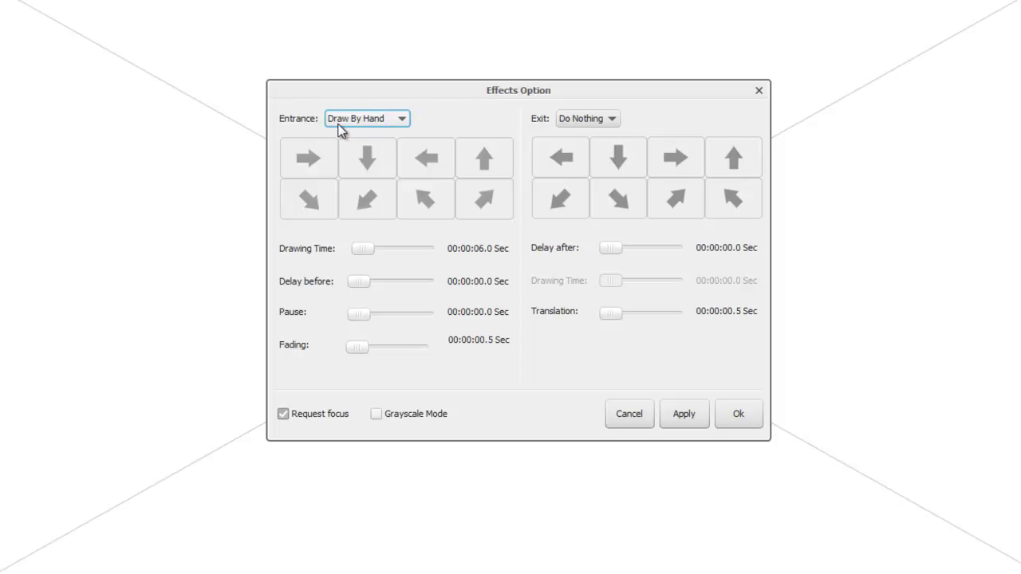
{"action": "left_click", "coordinate": [403, 120]}
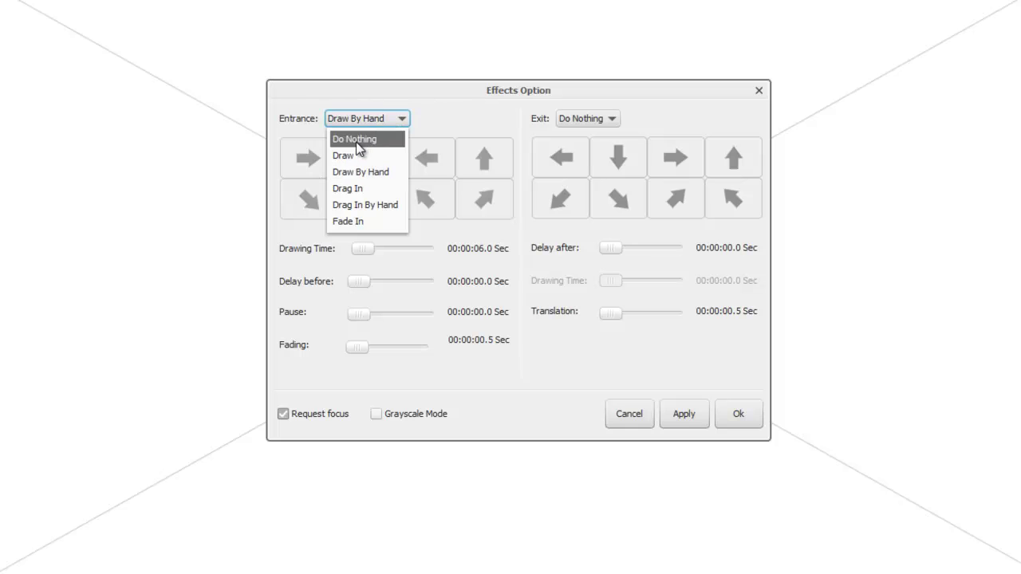
{"action": "left_click", "coordinate": [403, 120]}
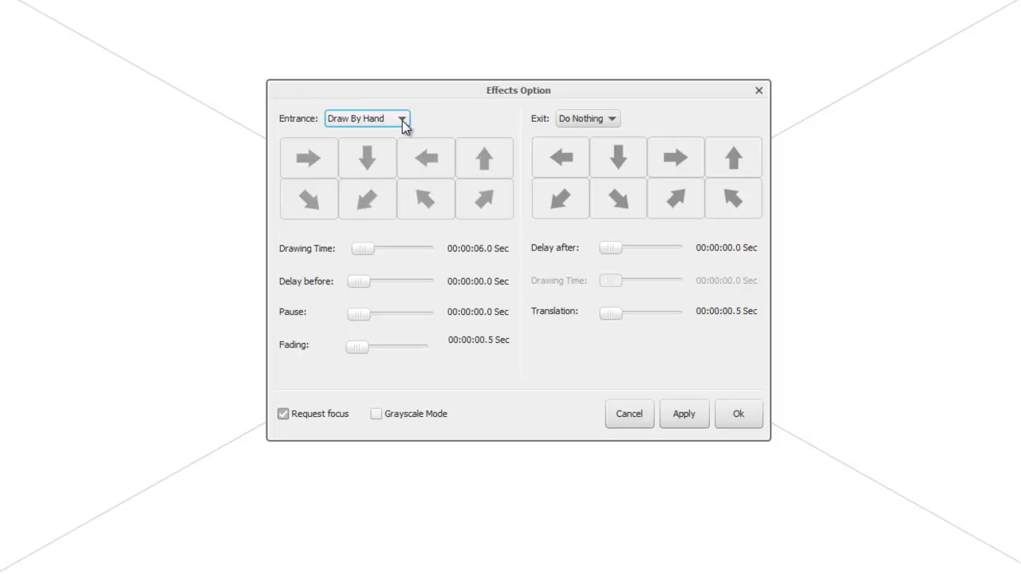
{"action": "left_click", "coordinate": [481, 253]}
{"action": "left_click", "coordinate": [560, 285]}
{"action": "key", "text": "BackSpace"}
{"action": "type", "text": "3.5"}
{"action": "left_click", "coordinate": [562, 284]}
{"action": "left_click", "coordinate": [503, 317]}
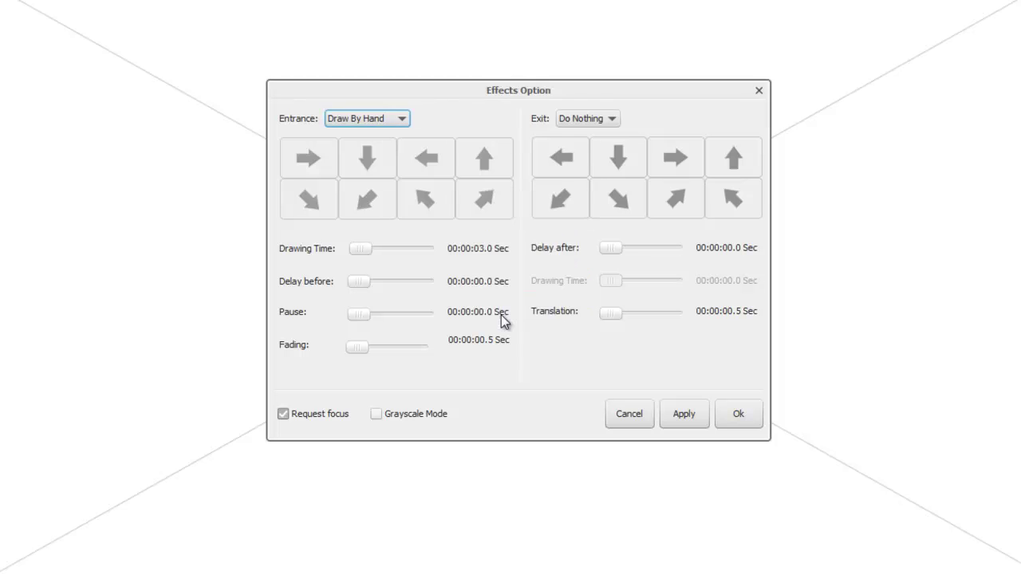
Step: Change the explorer image's entrance effect to Do Nothing and apply it
{"action": "left_click", "coordinate": [402, 120]}
{"action": "left_click", "coordinate": [346, 141]}
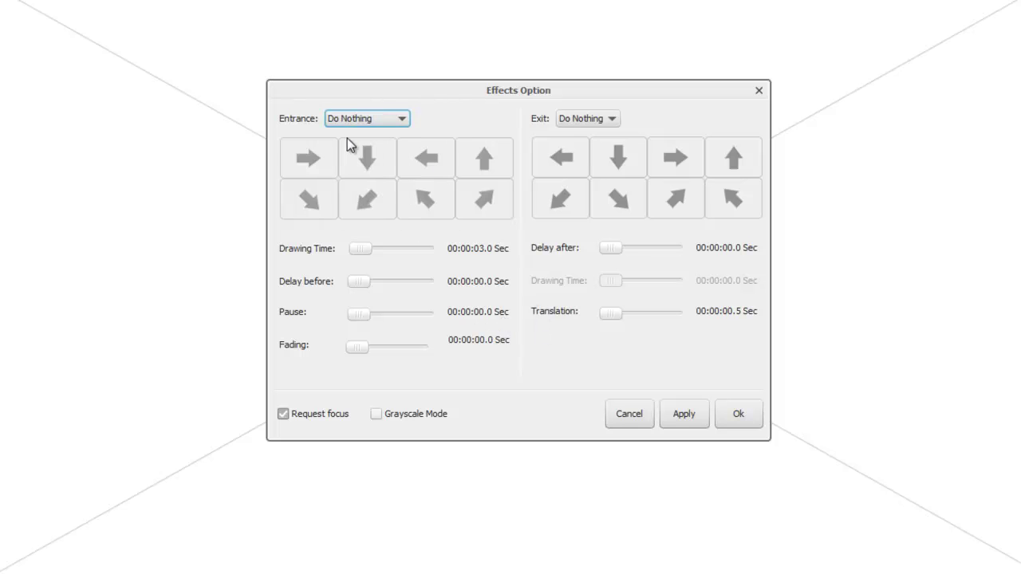
{"action": "left_click", "coordinate": [683, 417]}
{"action": "left_click", "coordinate": [740, 418]}
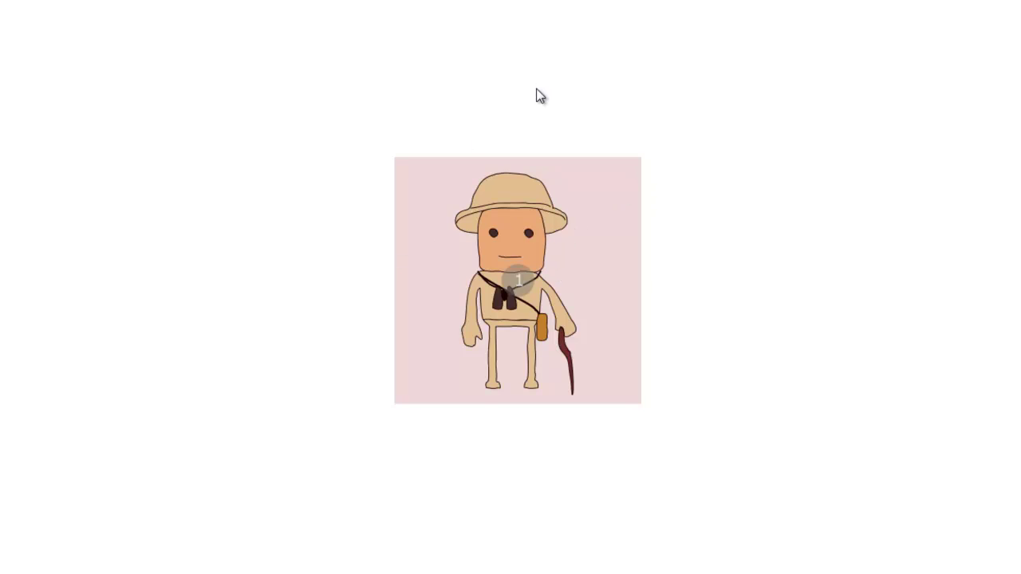
Step: Change the explorer image's entrance effect to Draw in its properties and apply it
{"action": "right_click", "coordinate": [518, 279]}
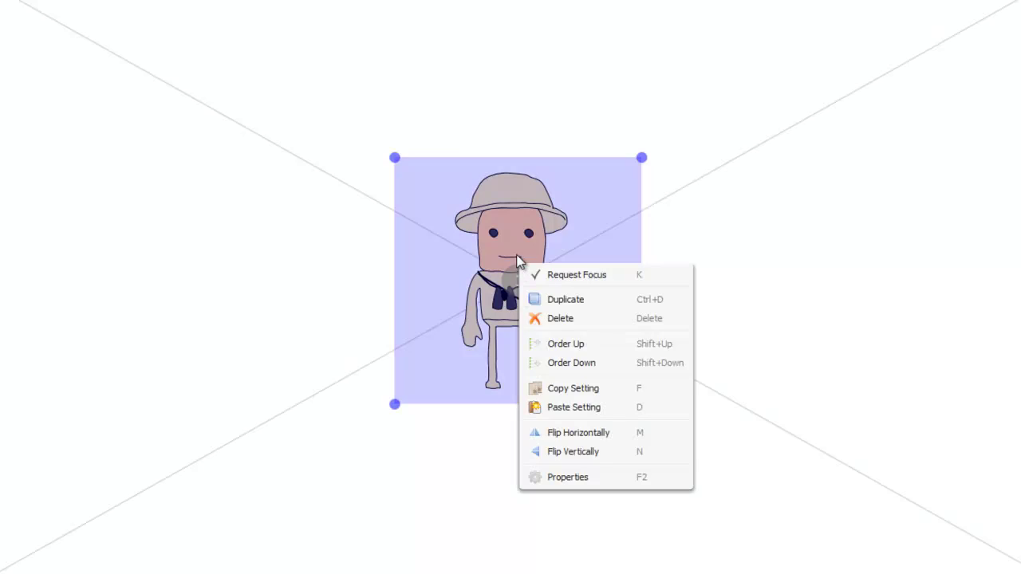
{"action": "left_click", "coordinate": [592, 476]}
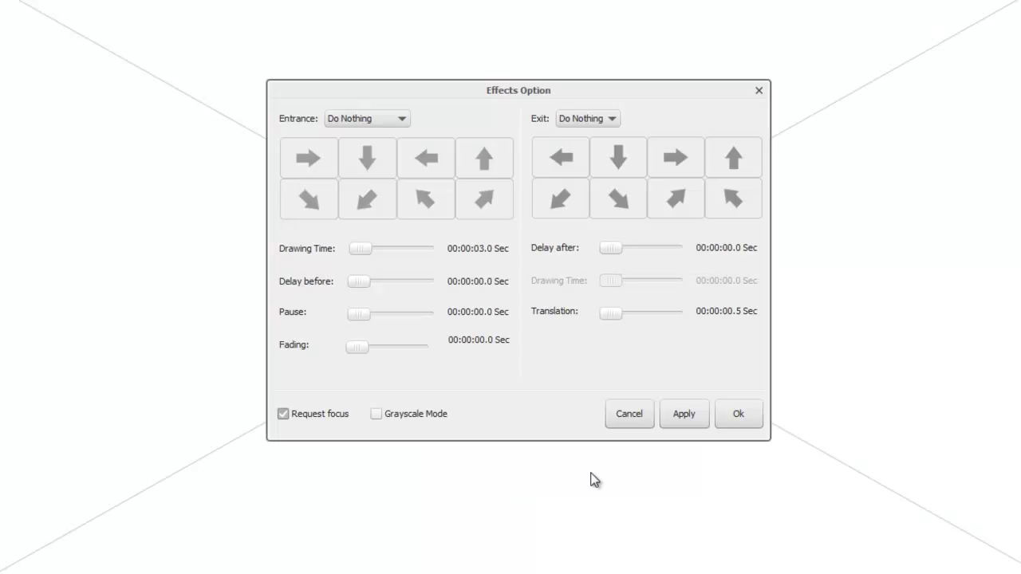
{"action": "left_click", "coordinate": [402, 120]}
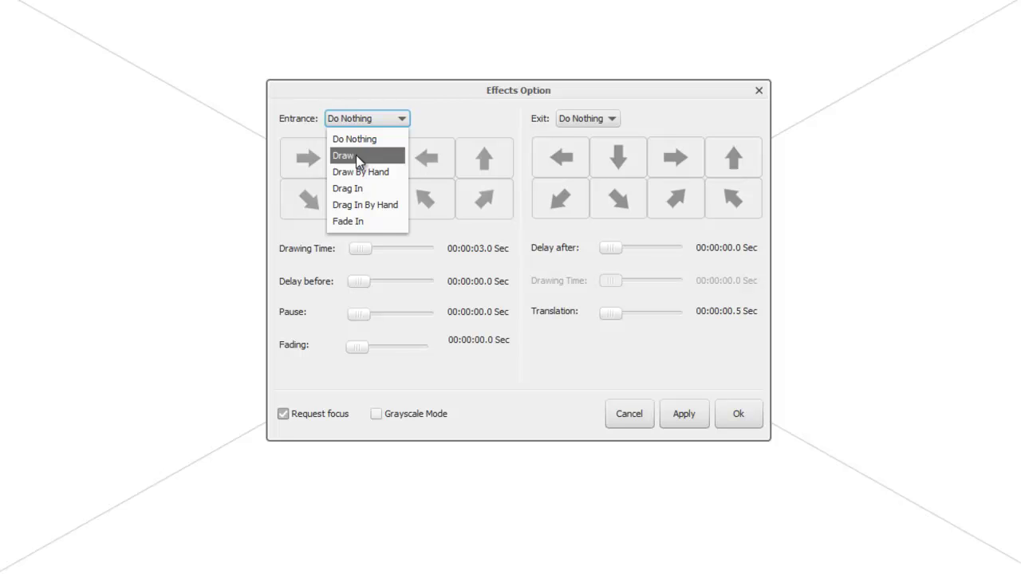
{"action": "left_click", "coordinate": [355, 156]}
{"action": "left_click", "coordinate": [680, 414]}
{"action": "left_click", "coordinate": [734, 417]}
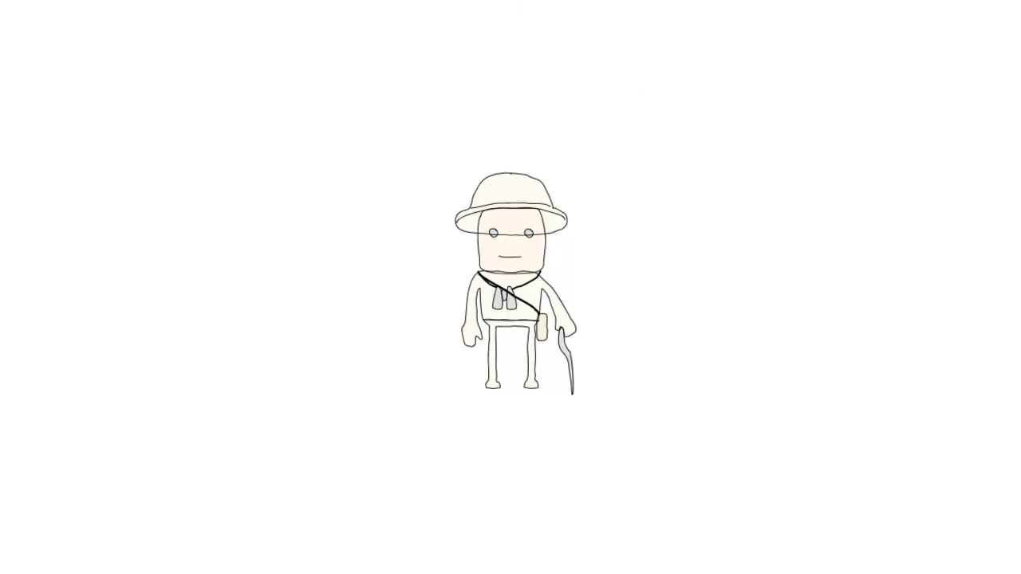
Step: Open the explorer image's effect properties and reduce the entrance fading time to 0 seconds
{"action": "left_click", "coordinate": [517, 280]}
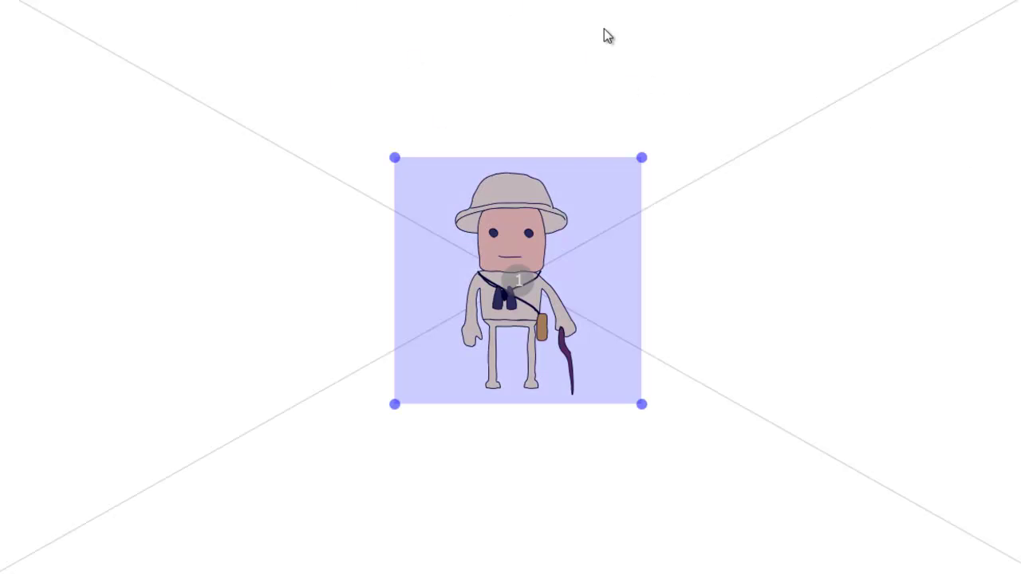
{"action": "right_click", "coordinate": [558, 247]}
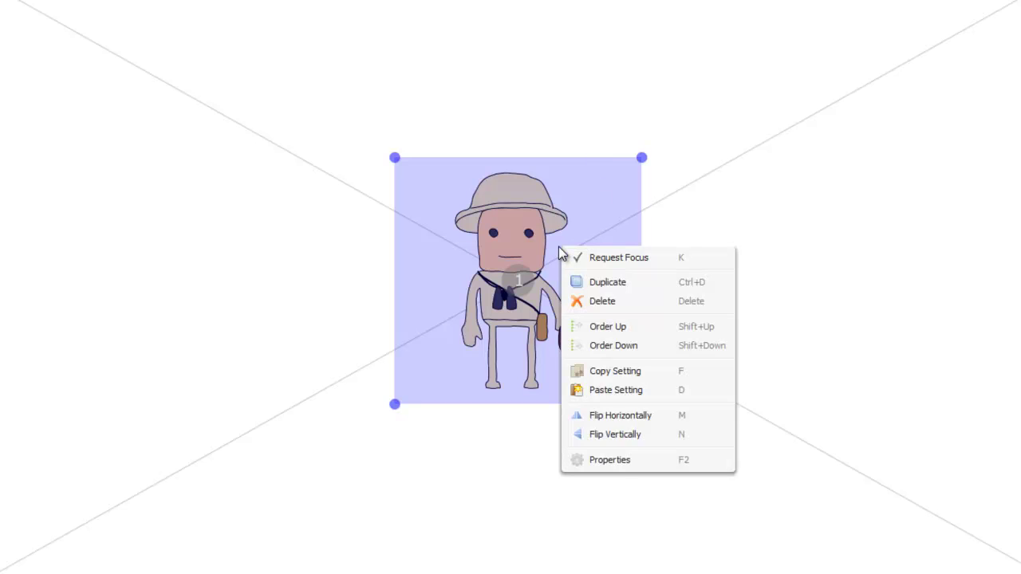
{"action": "left_click", "coordinate": [613, 458]}
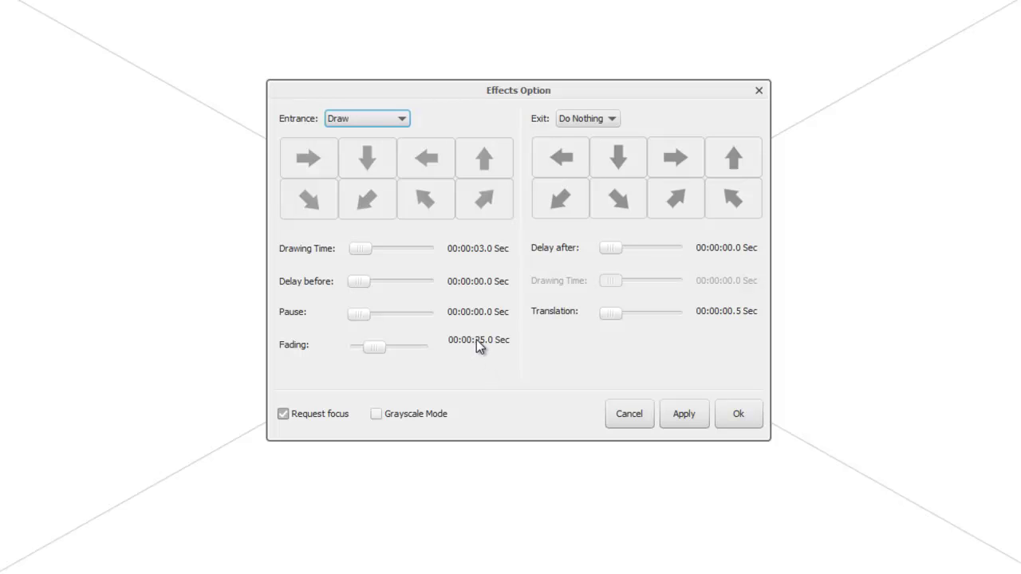
{"action": "left_click_drag", "start_coordinate": [369, 347], "coordinate": [351, 344]}
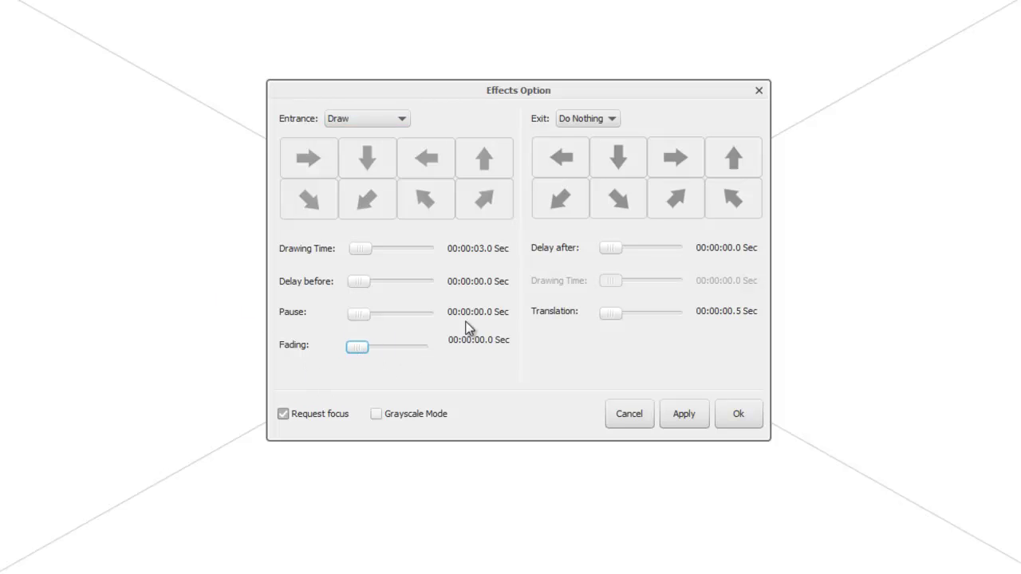
Step: Try the Drag In entrance effect and switch the entrance back to Draw
{"action": "left_click", "coordinate": [404, 121]}
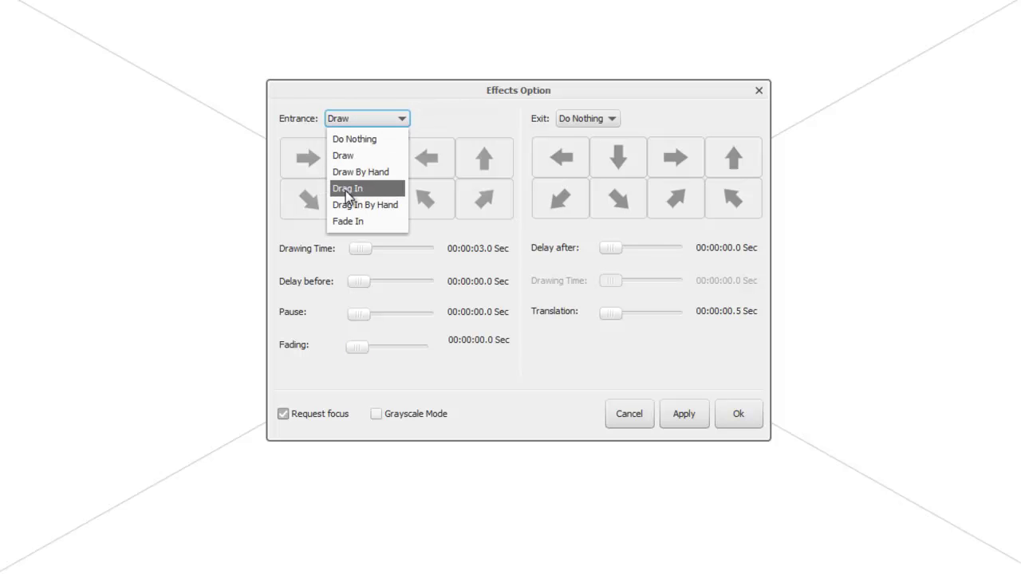
{"action": "left_click", "coordinate": [348, 190]}
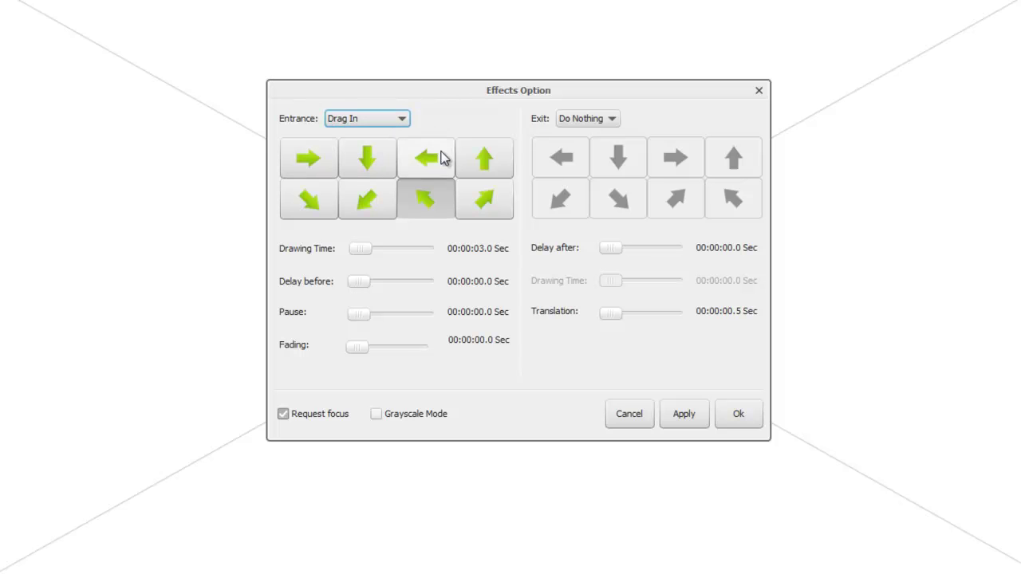
{"action": "left_click", "coordinate": [402, 119]}
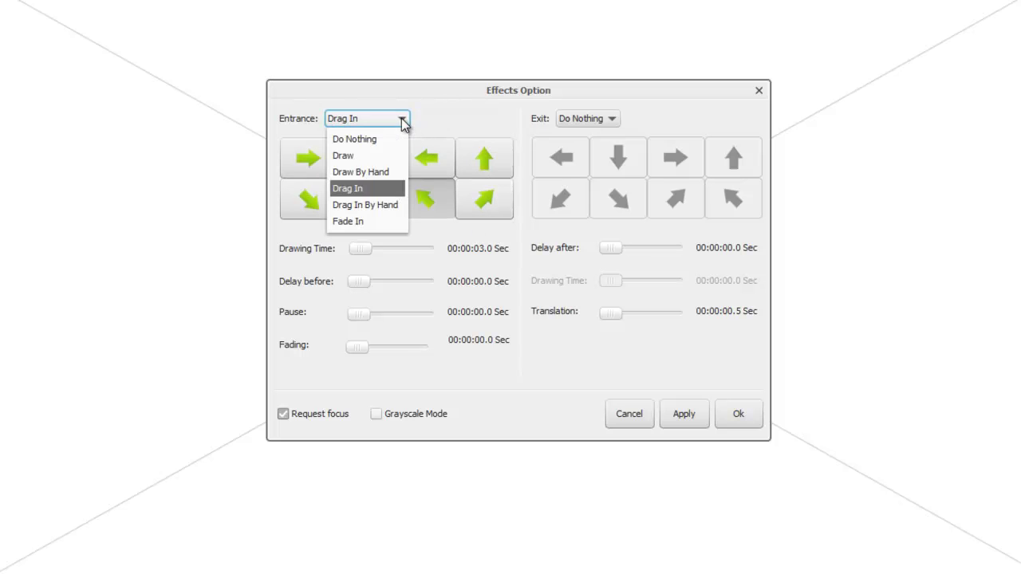
{"action": "left_click", "coordinate": [346, 158]}
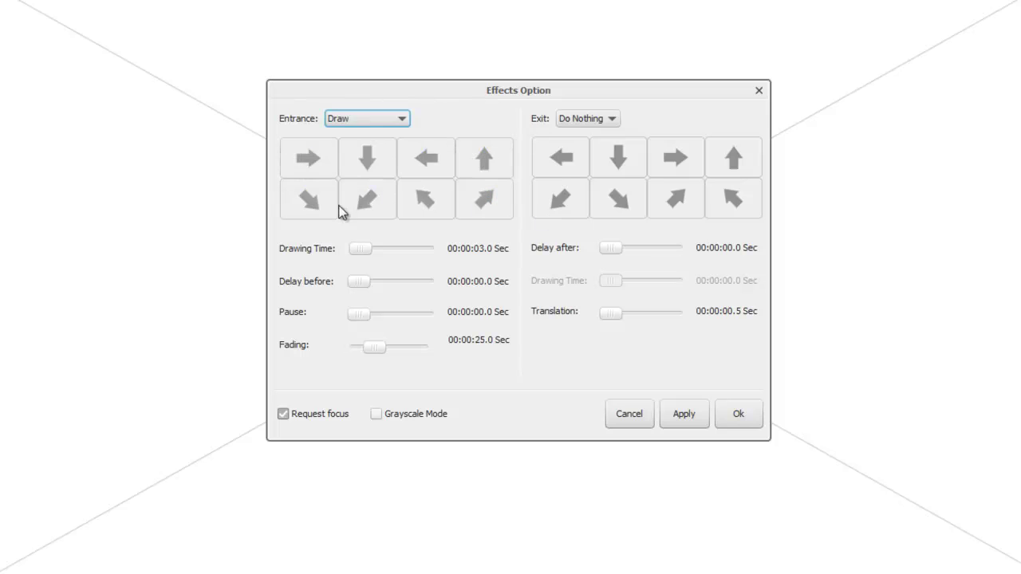
Step: Set the explorer image's entrance effect to Drag In with the diagonal up-right direction and apply it
{"action": "left_click", "coordinate": [403, 120]}
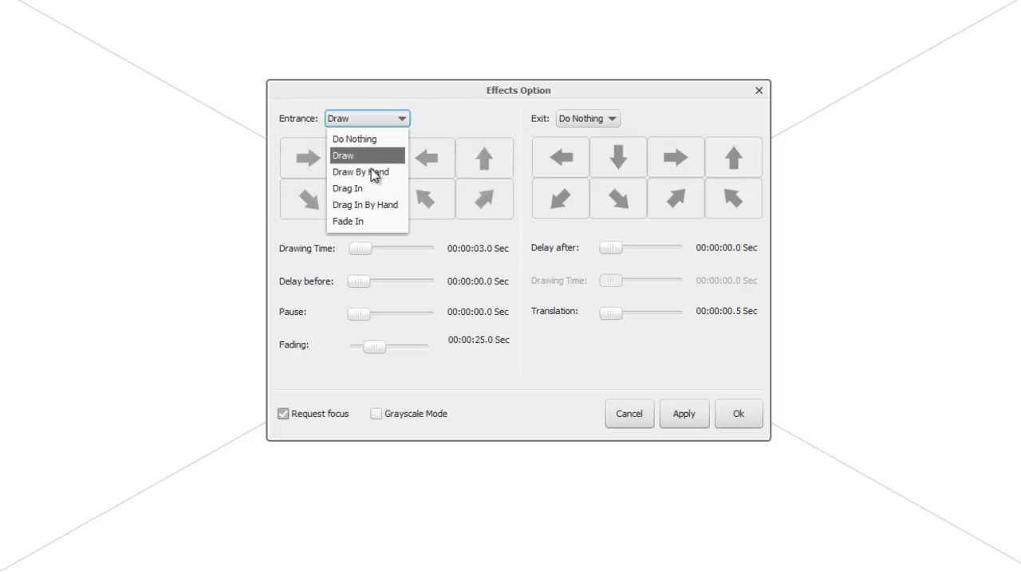
{"action": "left_click", "coordinate": [351, 184]}
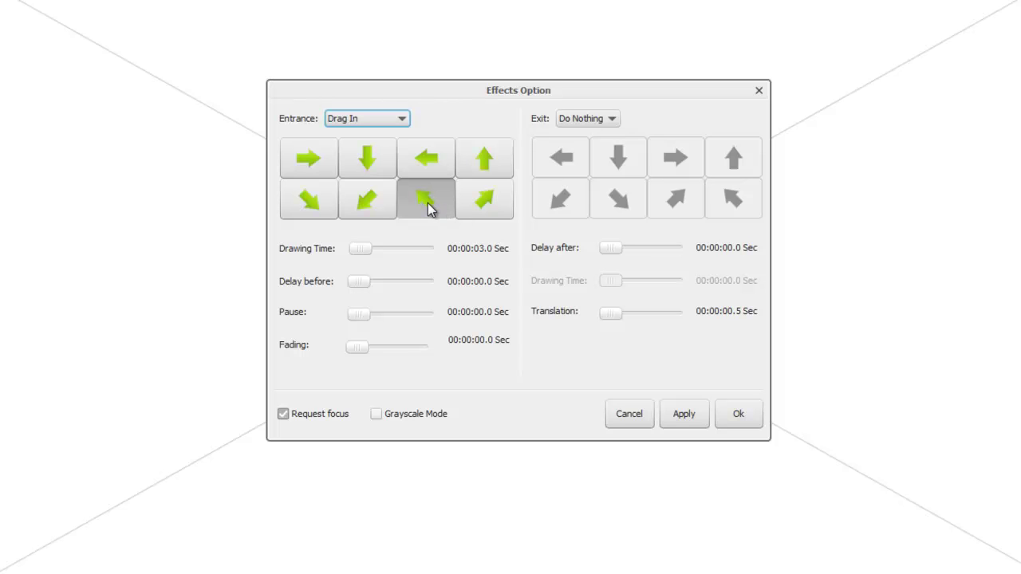
{"action": "left_click", "coordinate": [485, 200]}
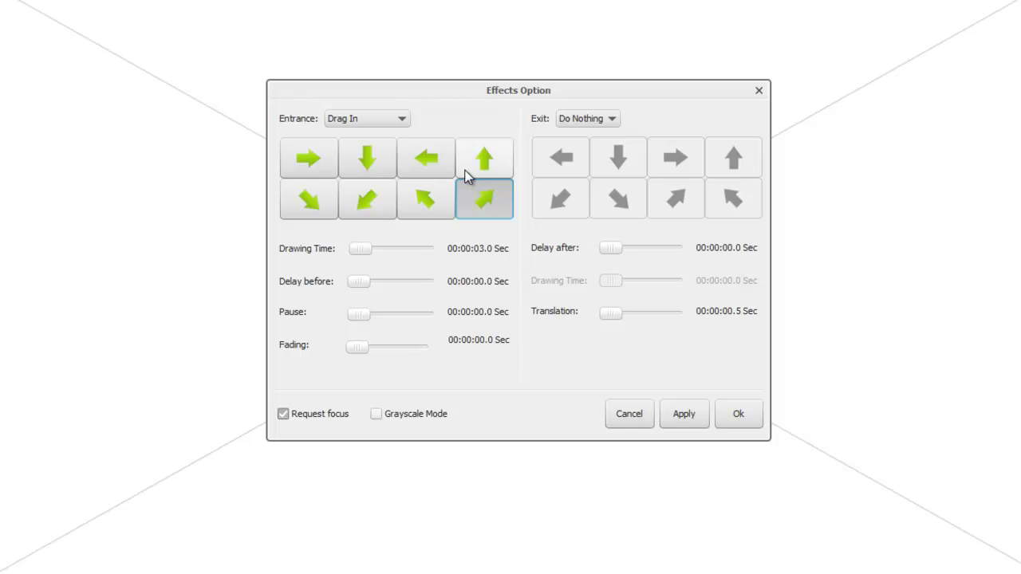
{"action": "left_click", "coordinate": [690, 415]}
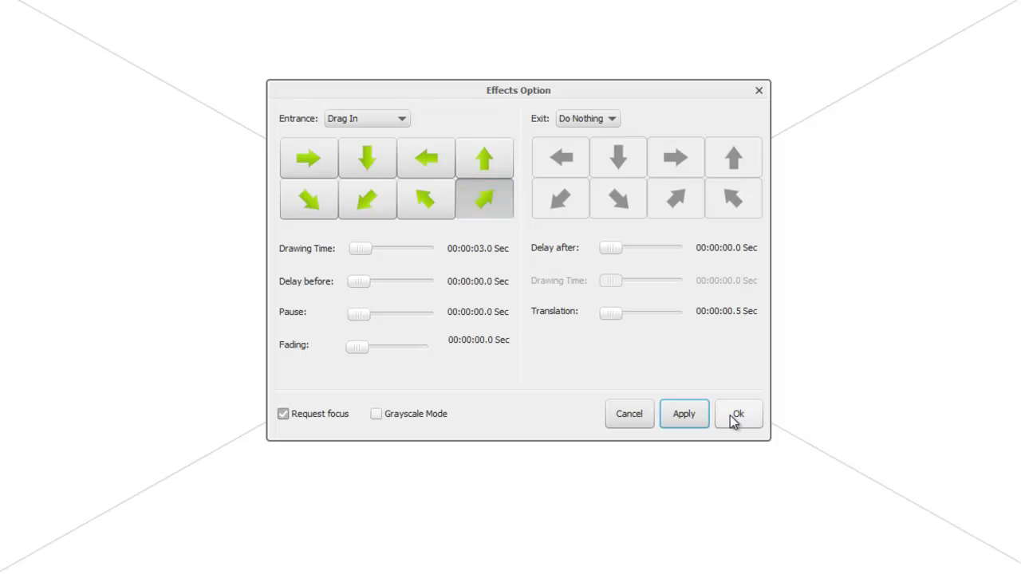
{"action": "left_click", "coordinate": [738, 414]}
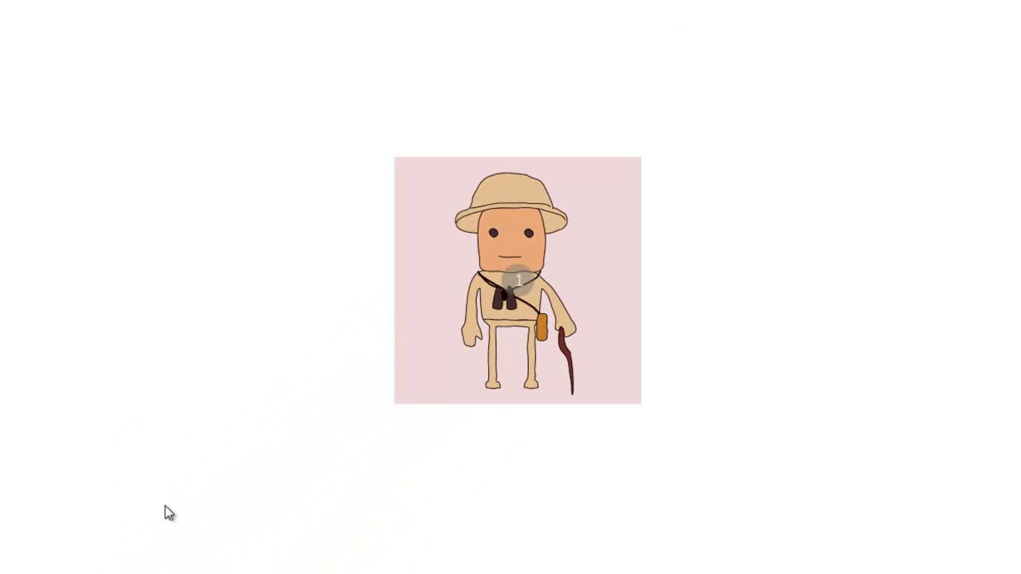
Step: Change the explorer image's Drag In direction to straight down in its effect properties and apply it
{"action": "right_click", "coordinate": [494, 312]}
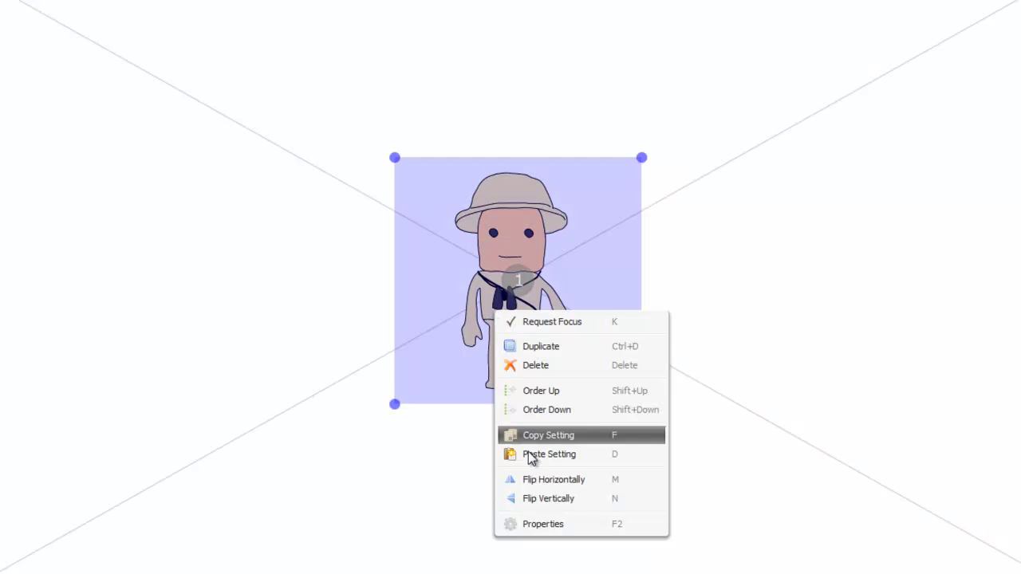
{"action": "left_click", "coordinate": [542, 524]}
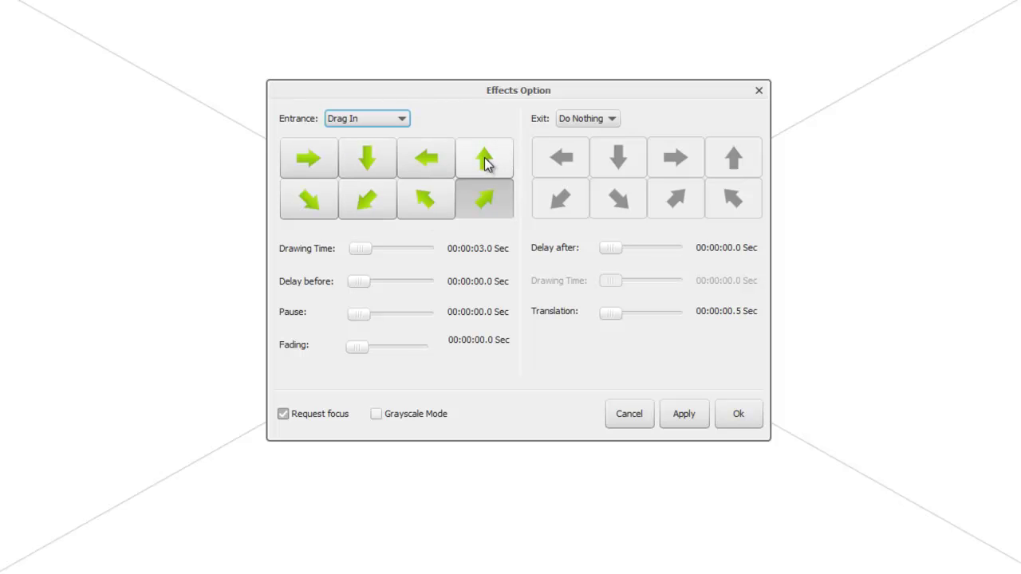
{"action": "left_click", "coordinate": [369, 163]}
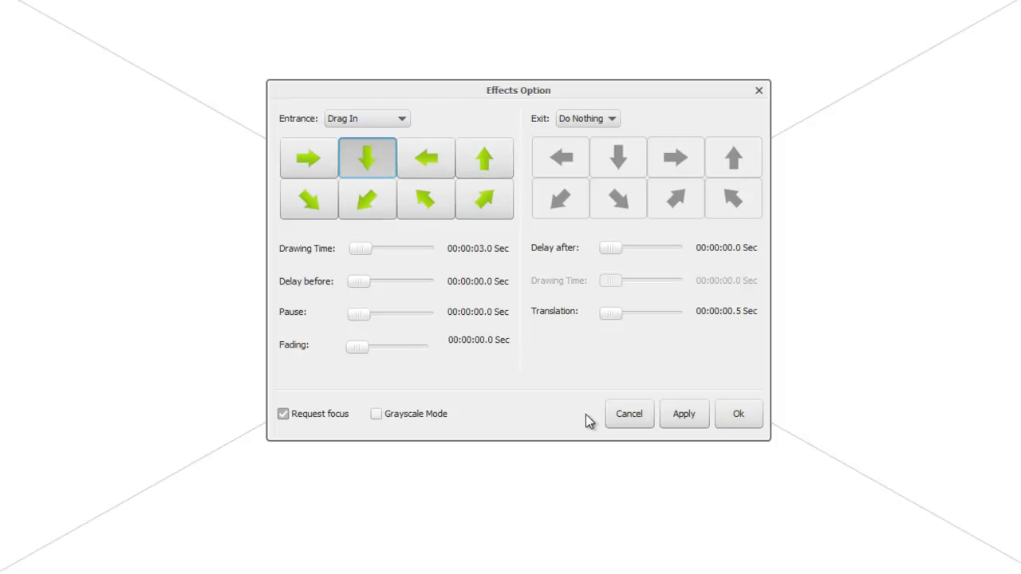
{"action": "left_click", "coordinate": [678, 416]}
{"action": "left_click", "coordinate": [740, 417]}
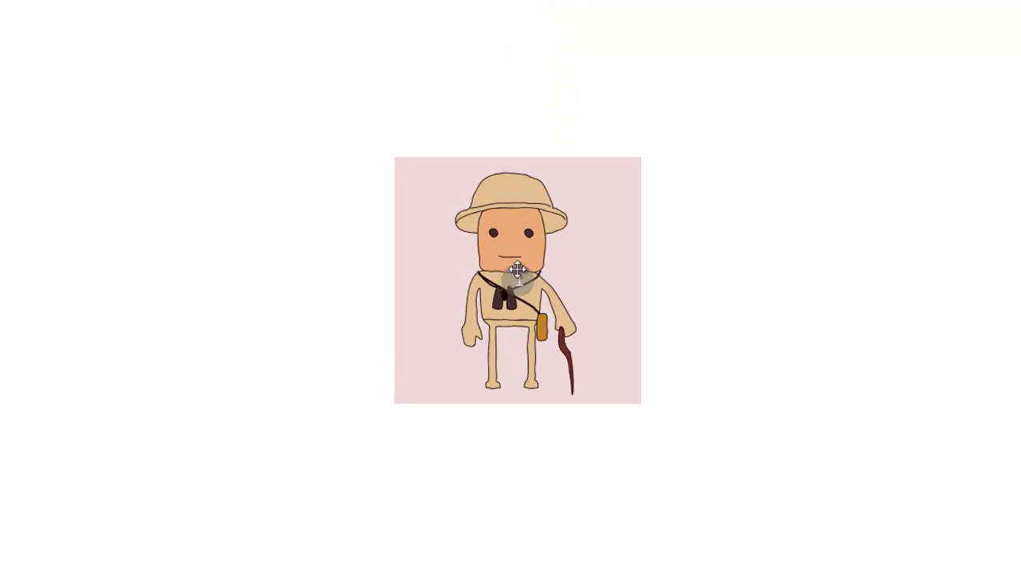
Step: Set the explorer image's entrance effect to Drag In By Hand with the diagonal up-left direction and apply it
{"action": "right_click", "coordinate": [520, 271]}
{"action": "left_click", "coordinate": [576, 484]}
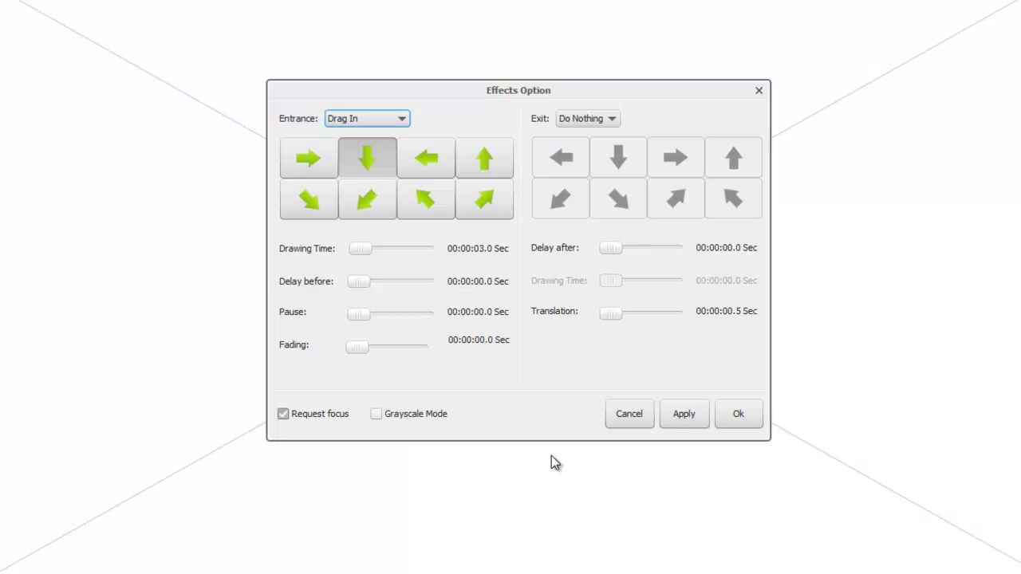
{"action": "left_click", "coordinate": [401, 119]}
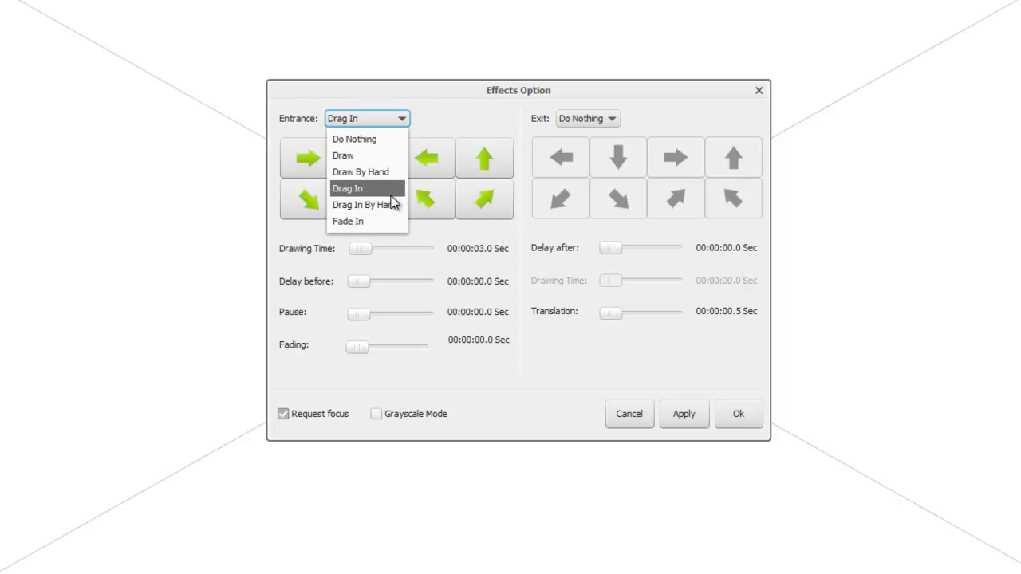
{"action": "left_click", "coordinate": [382, 206]}
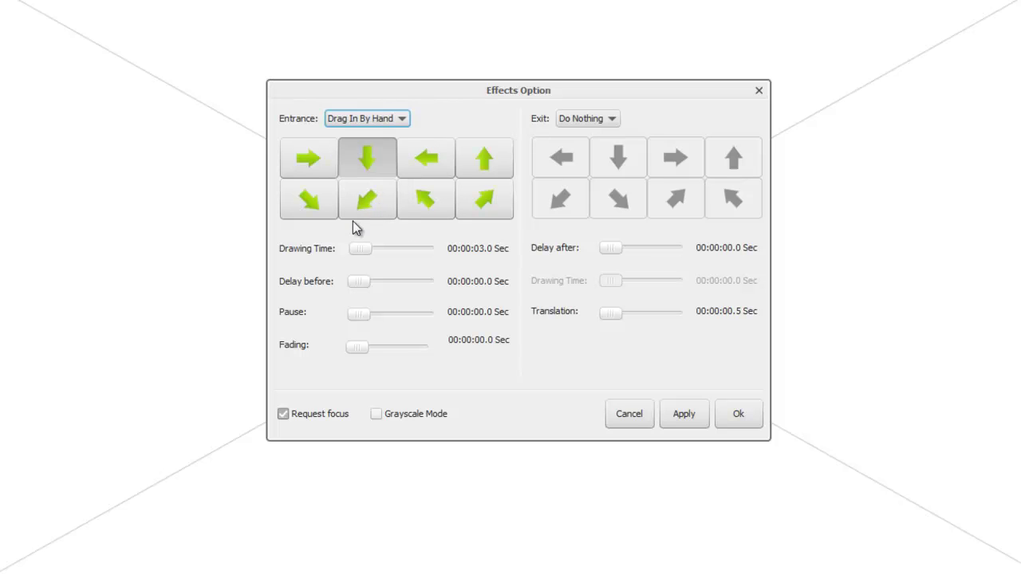
{"action": "left_click", "coordinate": [428, 205]}
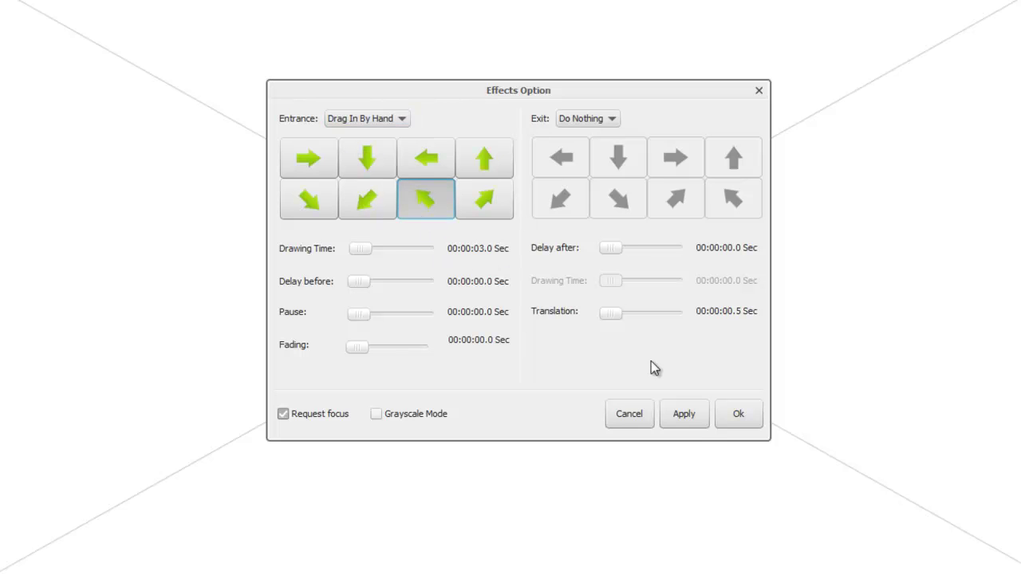
{"action": "left_click", "coordinate": [684, 414]}
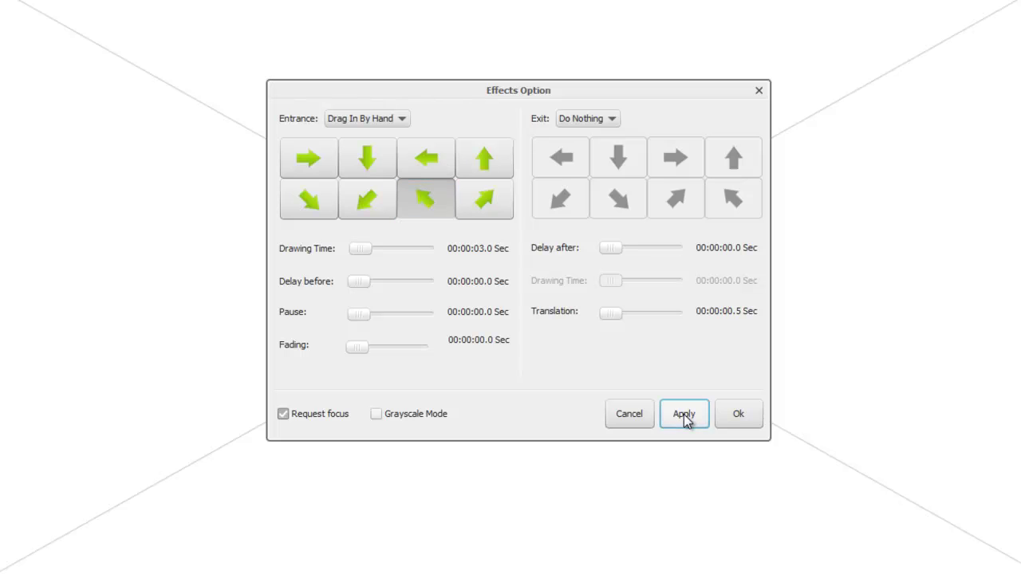
{"action": "left_click", "coordinate": [740, 418]}
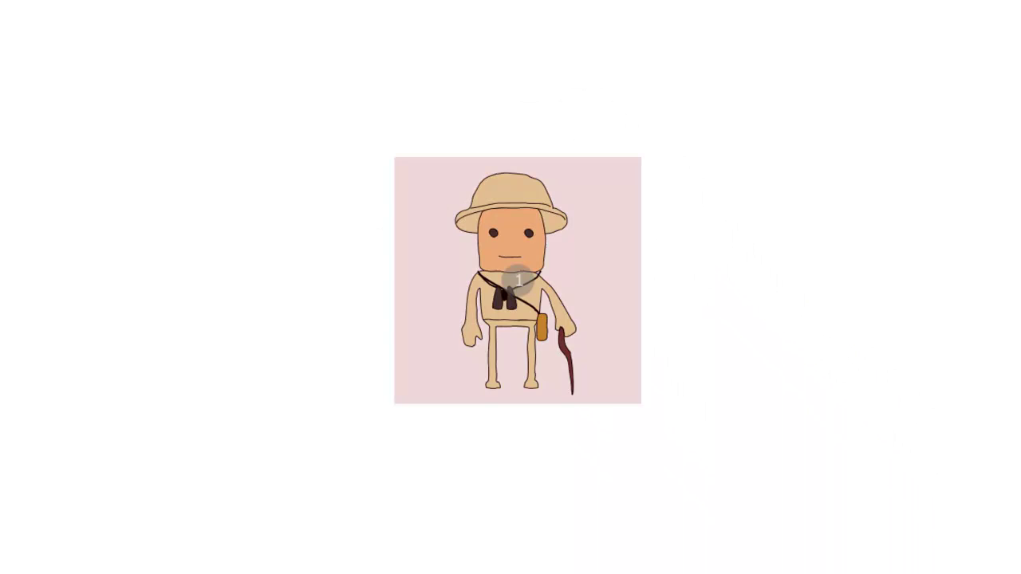
Step: Change the explorer image's entrance effect to Fade In, apply it and preview the animation
{"action": "right_click", "coordinate": [503, 259]}
{"action": "left_click", "coordinate": [560, 472]}
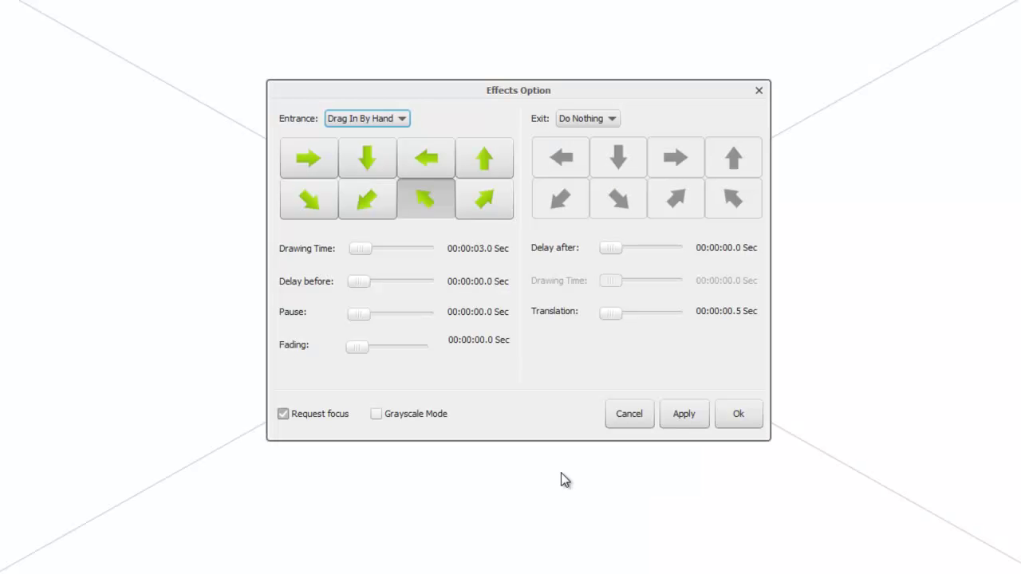
{"action": "left_click", "coordinate": [402, 119]}
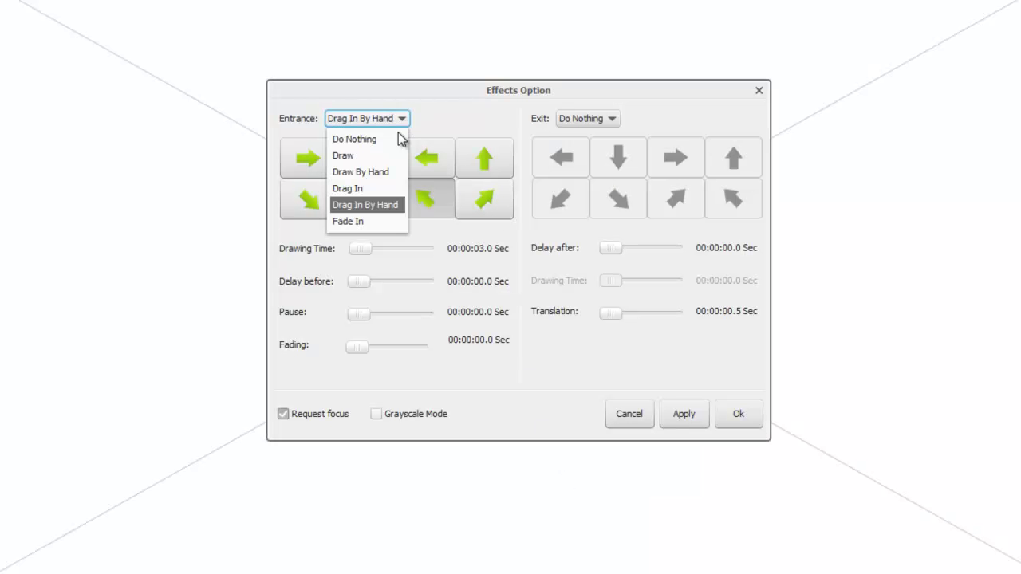
{"action": "left_click", "coordinate": [358, 223]}
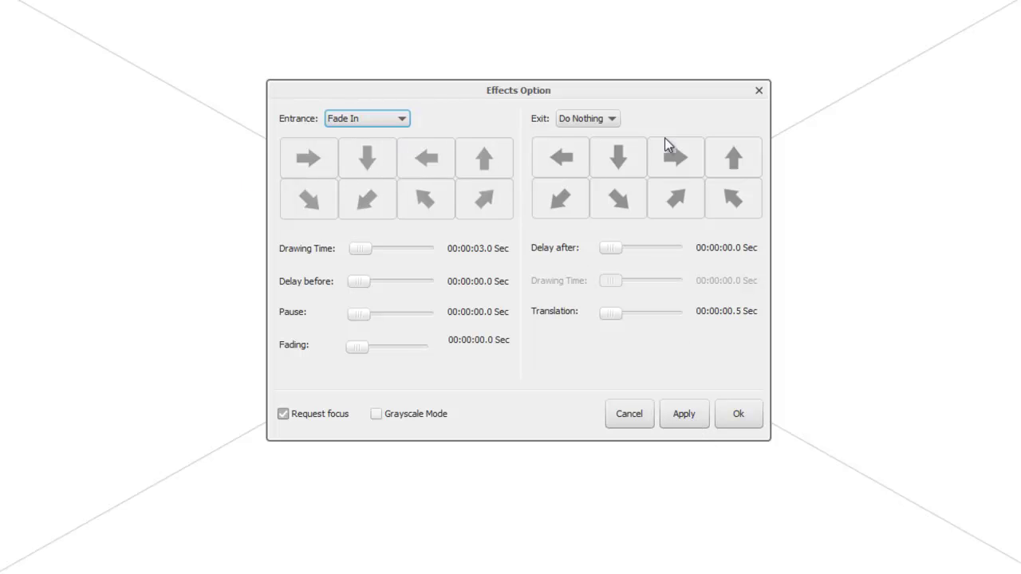
{"action": "left_click", "coordinate": [689, 415]}
{"action": "left_click", "coordinate": [733, 412]}
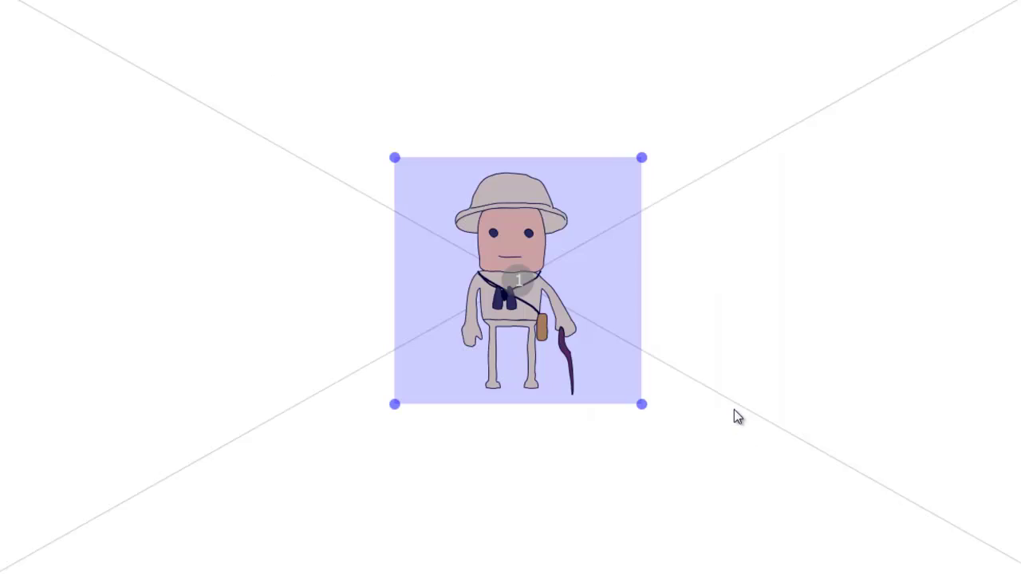
{"action": "key", "text": "space"}
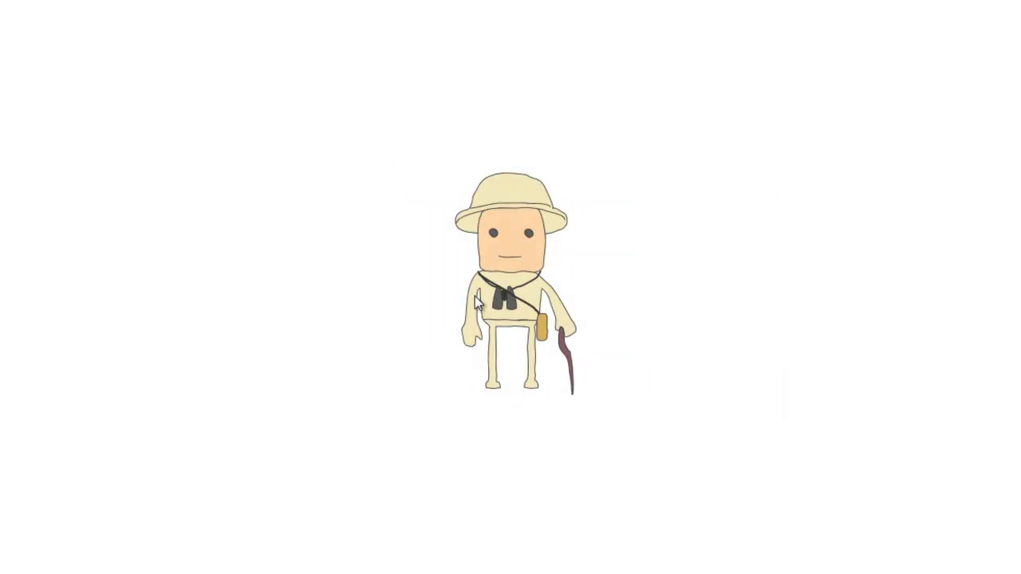
{"action": "left_click", "coordinate": [519, 279]}
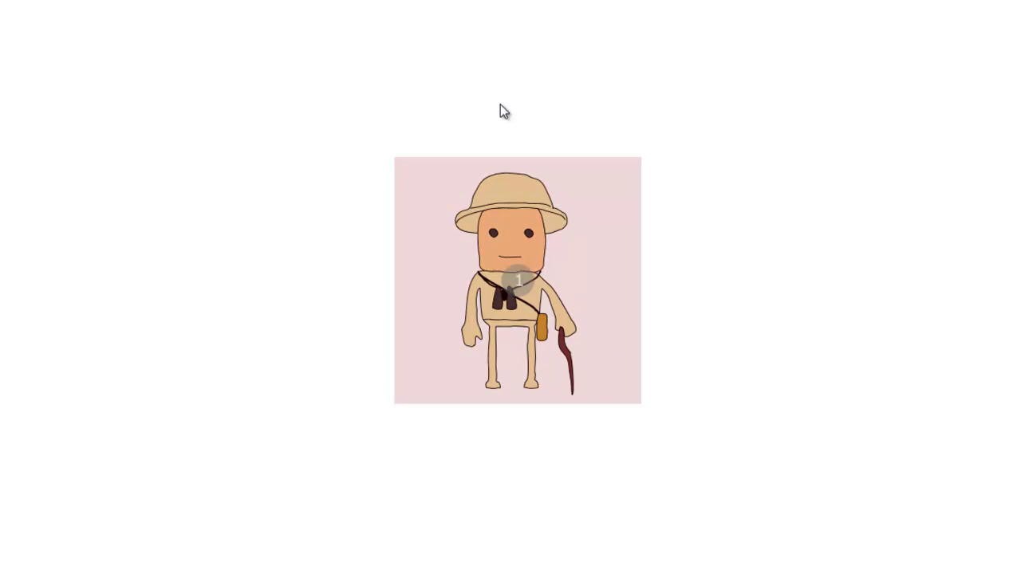
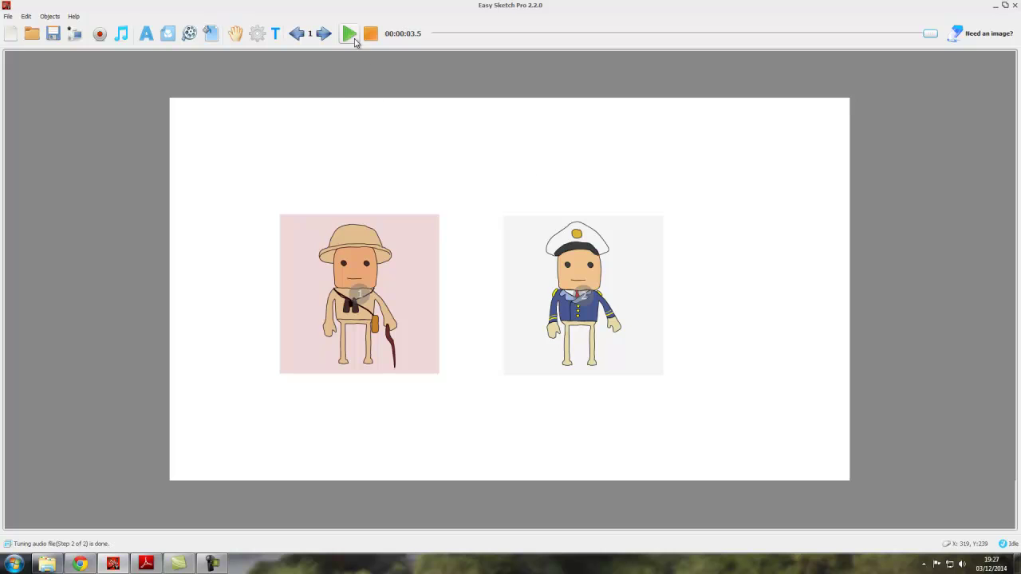
Step: Set the explorer image's Delay before to 3 seconds in its effect properties and apply it
{"action": "left_click", "coordinate": [361, 289]}
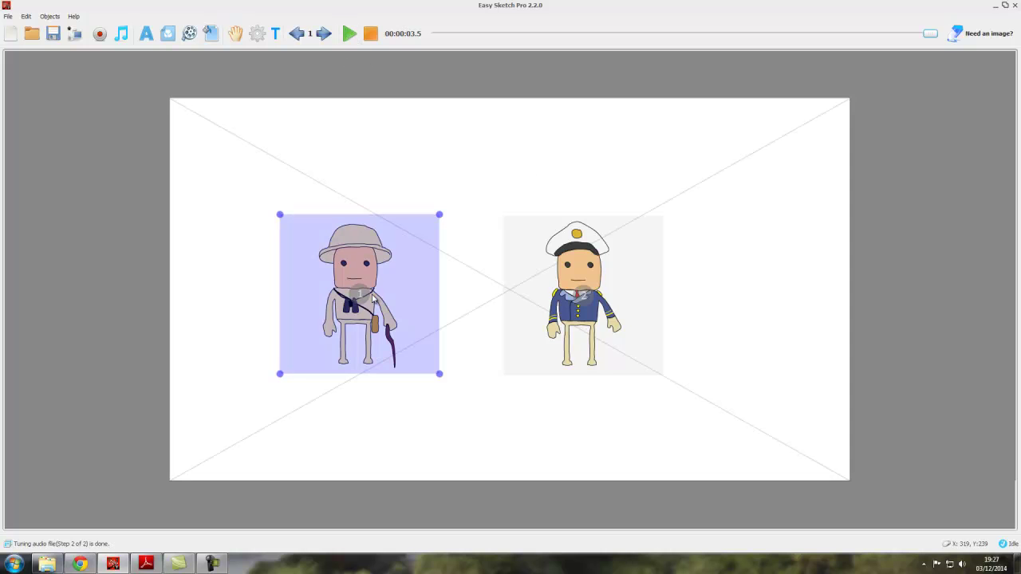
{"action": "right_click", "coordinate": [361, 289]}
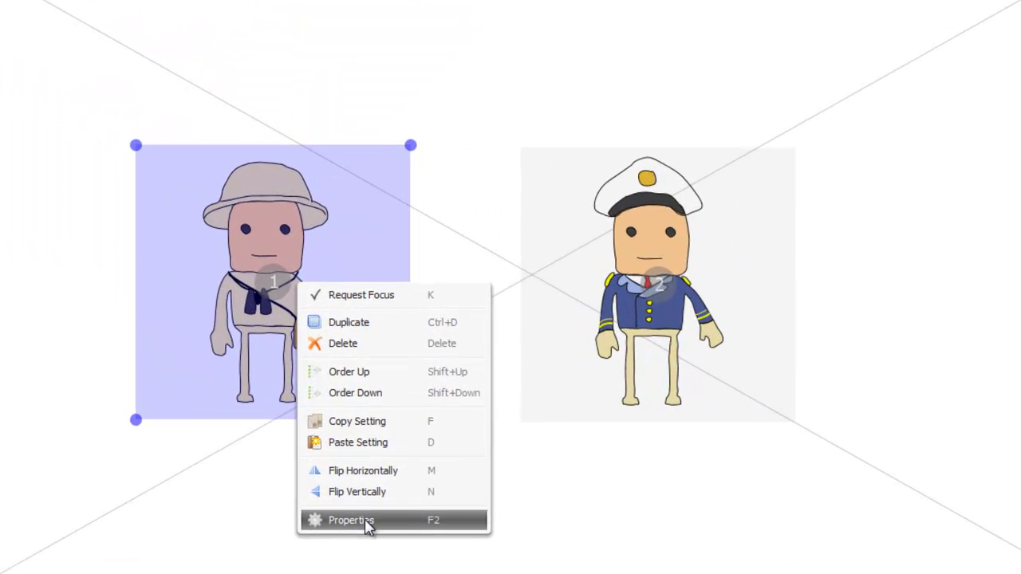
{"action": "left_click", "coordinate": [366, 522]}
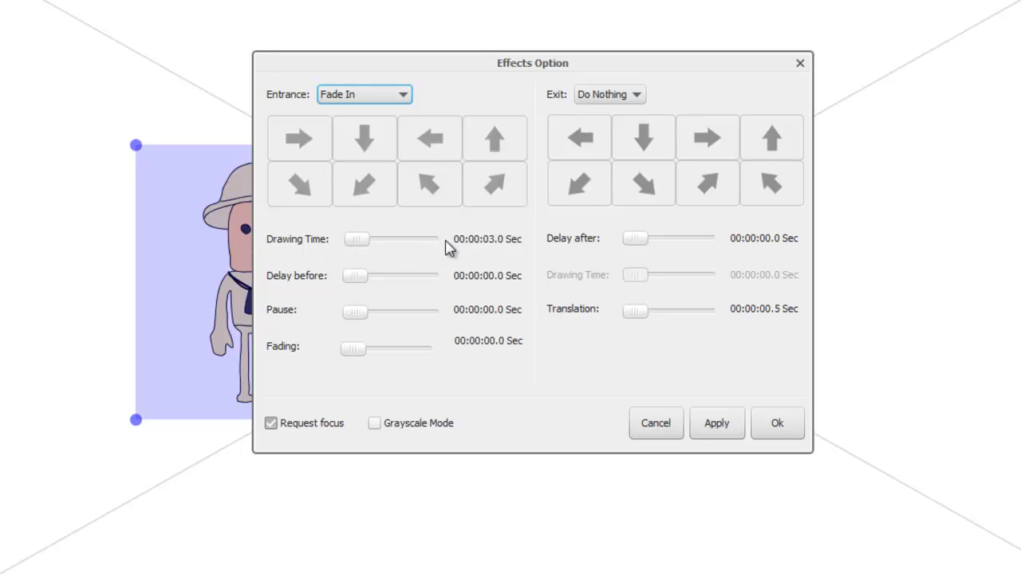
{"action": "left_click", "coordinate": [404, 96]}
{"action": "left_click", "coordinate": [404, 96]}
{"action": "mouse_move", "coordinate": [357, 276]}
{"action": "left_mouse_down"}
{"action": "mouse_move", "coordinate": [376, 276]}
{"action": "mouse_move", "coordinate": [353, 284]}
{"action": "left_mouse_up"}
{"action": "left_click", "coordinate": [490, 279]}
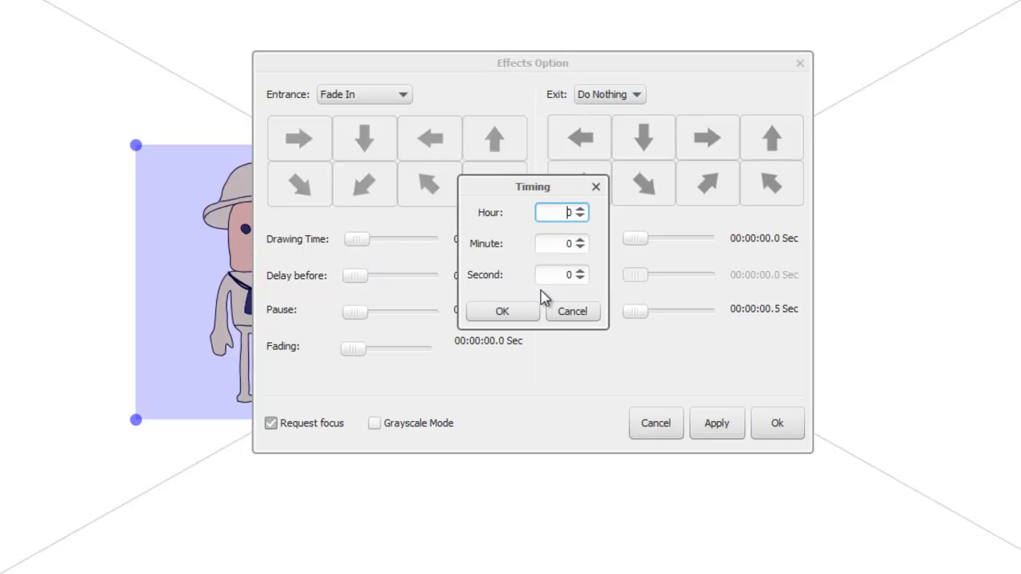
{"action": "left_click", "coordinate": [580, 271]}
{"action": "left_click", "coordinate": [579, 272]}
{"action": "left_click", "coordinate": [579, 271]}
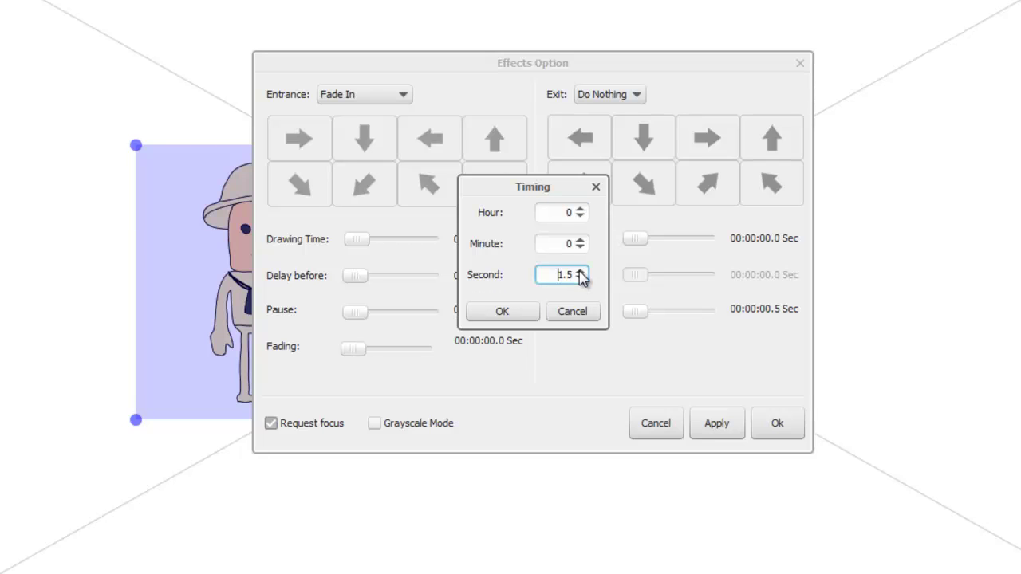
{"action": "left_click", "coordinate": [511, 313]}
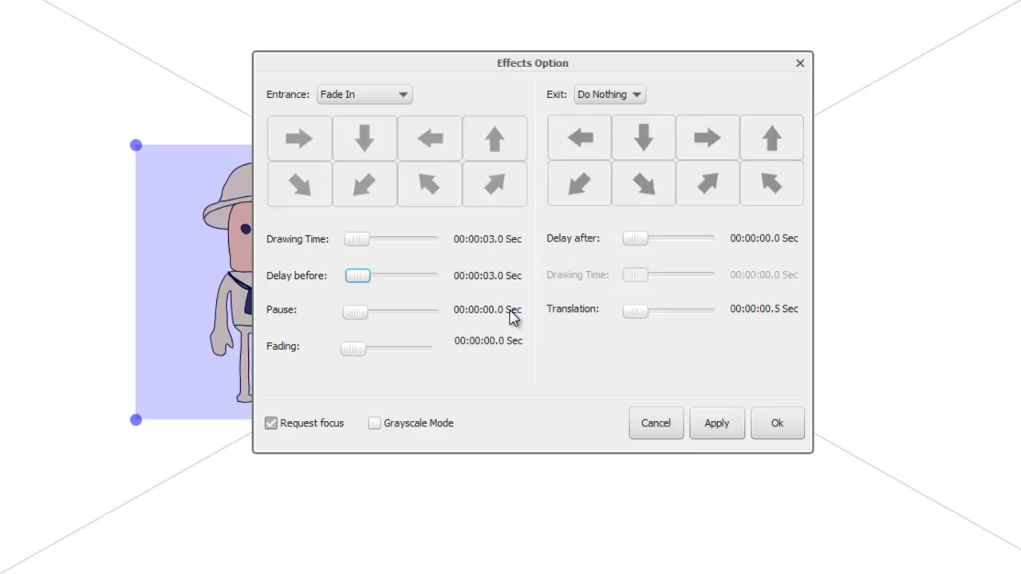
{"action": "left_click", "coordinate": [715, 428]}
{"action": "left_click", "coordinate": [774, 426]}
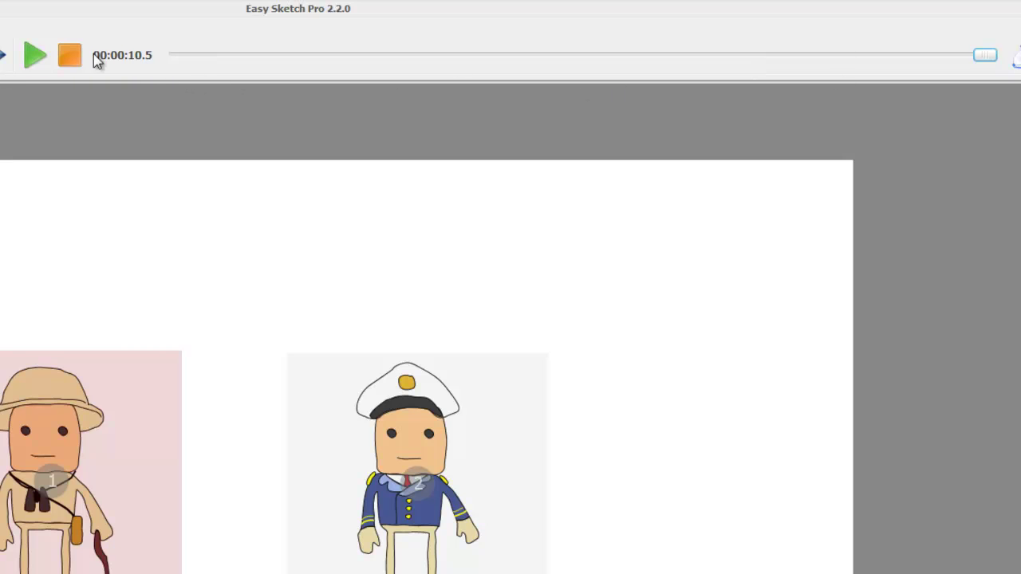
Step: Play the two-image animation from the start, pausing and resuming it to check the explorer's delay, and stop the preview
{"action": "left_click", "coordinate": [31, 58]}
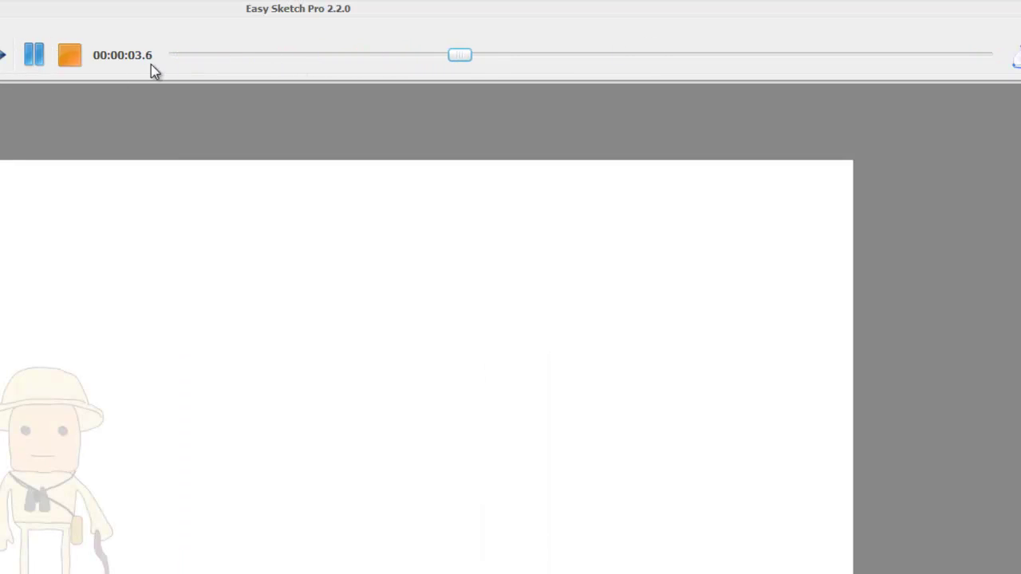
{"action": "left_click", "coordinate": [35, 60]}
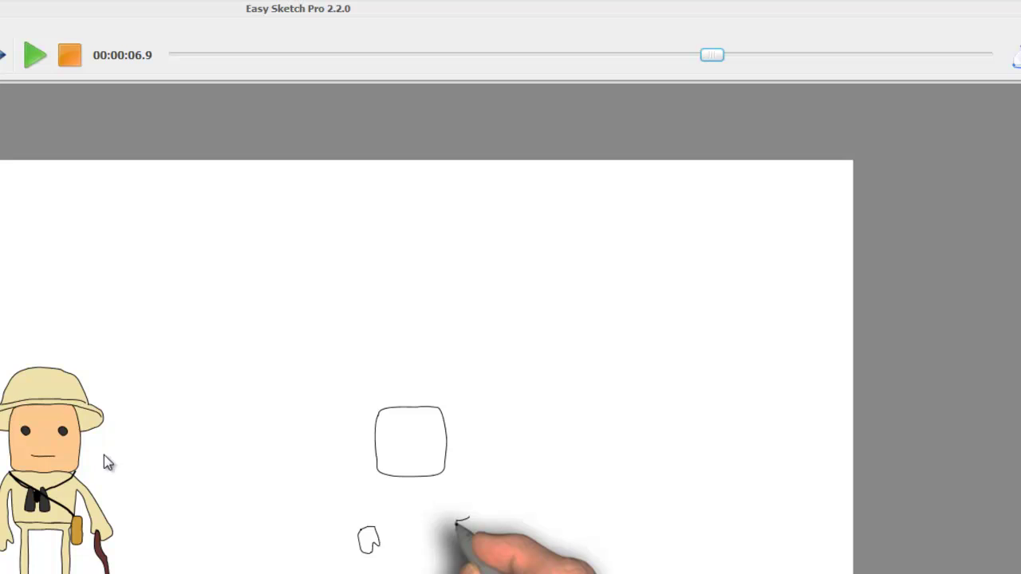
{"action": "left_click", "coordinate": [33, 63]}
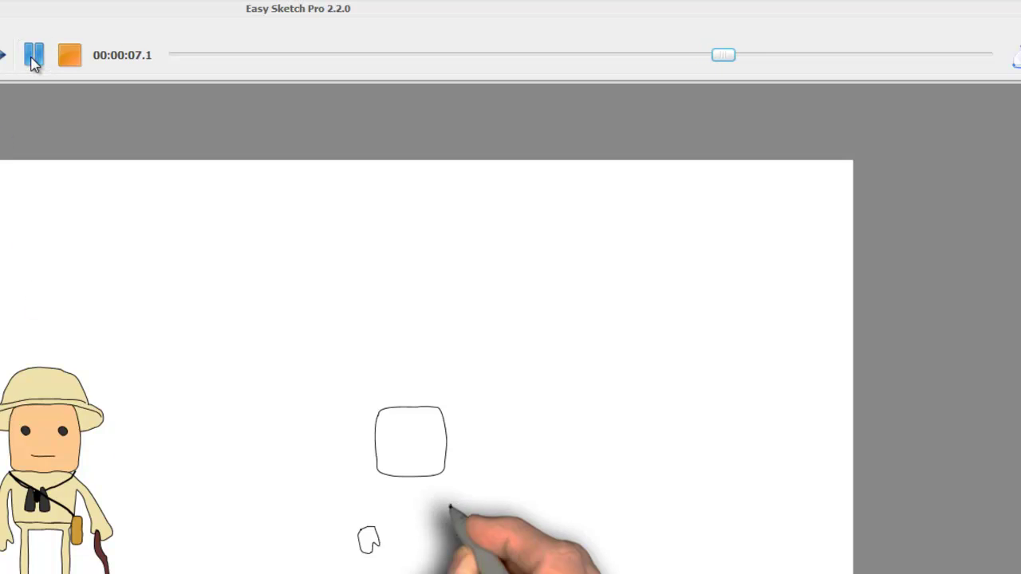
{"action": "left_click", "coordinate": [33, 62]}
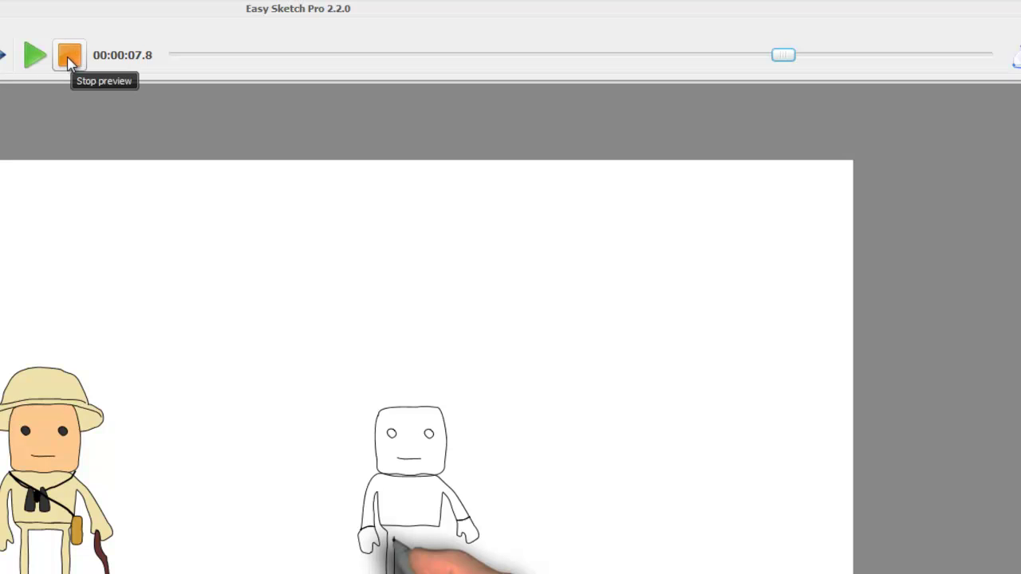
{"action": "left_click", "coordinate": [70, 62]}
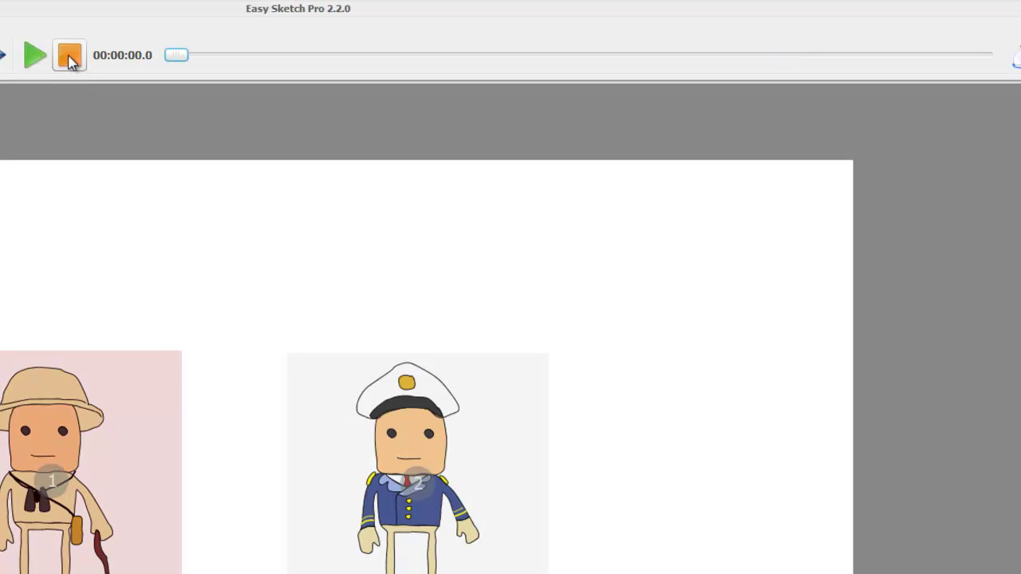
Step: Open the explorer image's effect properties and reset Delay before to 0 seconds
{"action": "right_click", "coordinate": [98, 509]}
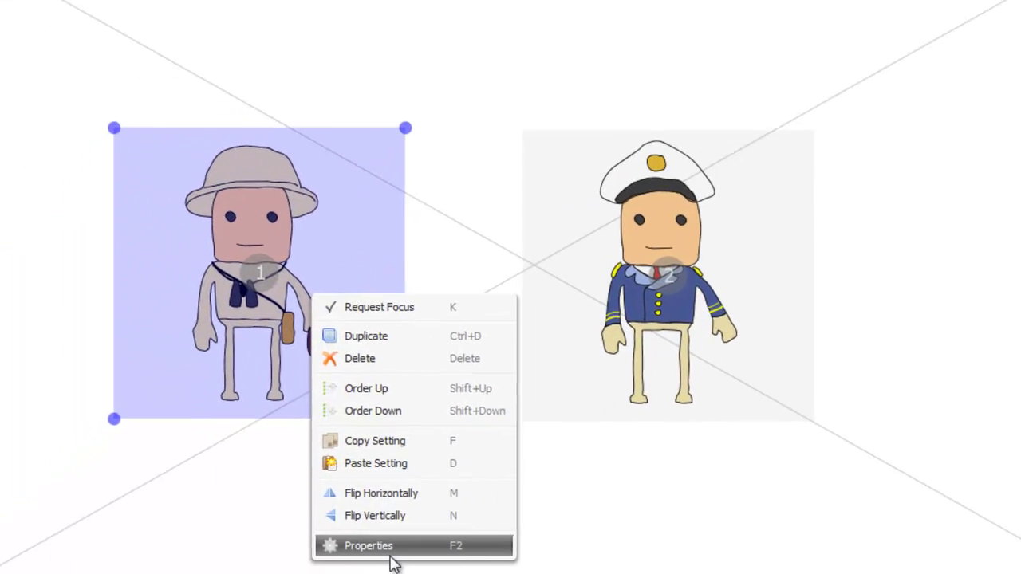
{"action": "left_click", "coordinate": [343, 549]}
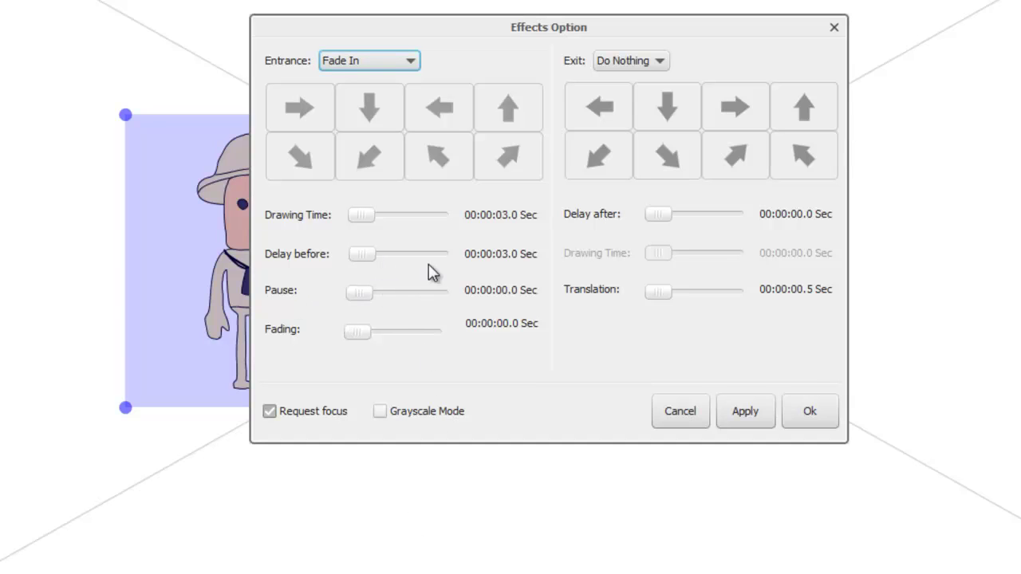
{"action": "left_click", "coordinate": [358, 256]}
{"action": "left_click_drag", "start_coordinate": [361, 261], "coordinate": [355, 261]}
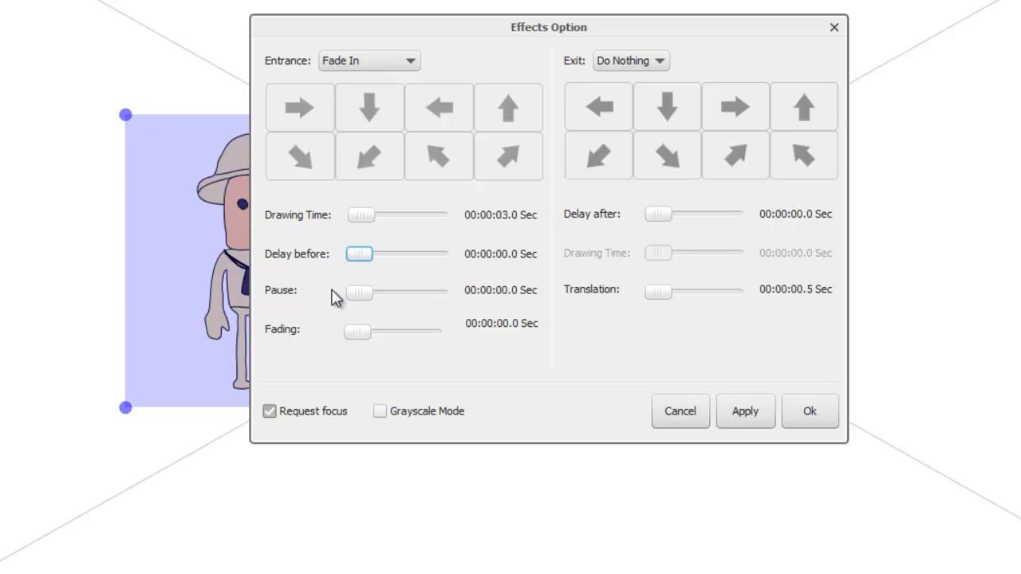
Step: Set the explorer image's entrance Pause to 3 seconds, apply it and start previewing the animation
{"action": "left_click", "coordinate": [485, 299]}
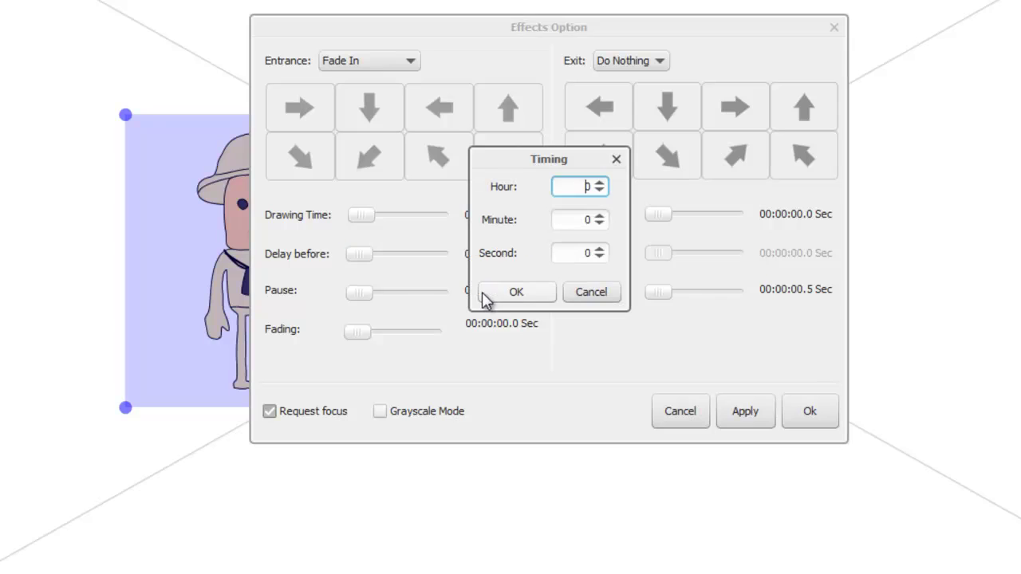
{"action": "left_click", "coordinate": [599, 252]}
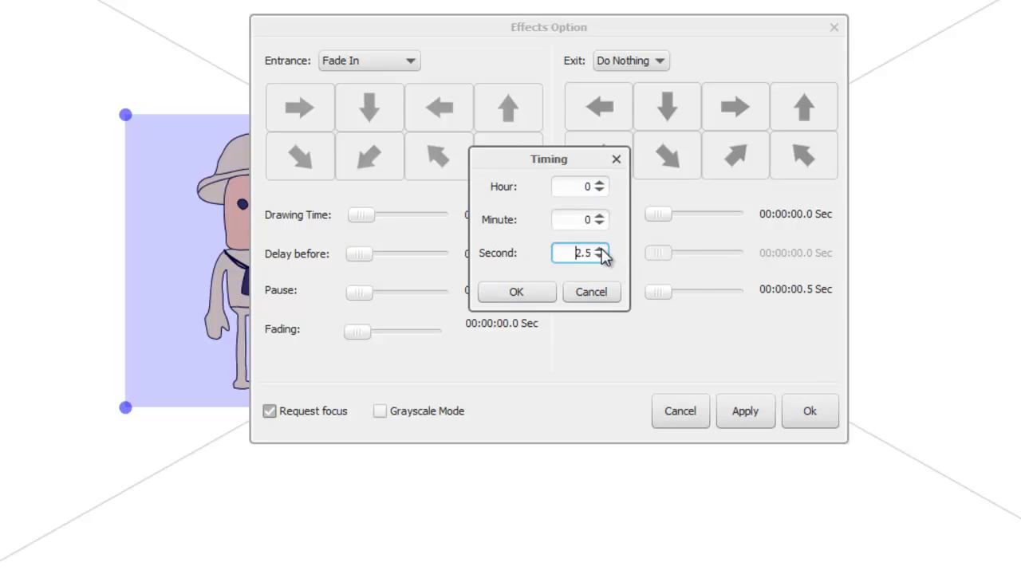
{"action": "left_click", "coordinate": [517, 293]}
{"action": "left_click", "coordinate": [739, 418]}
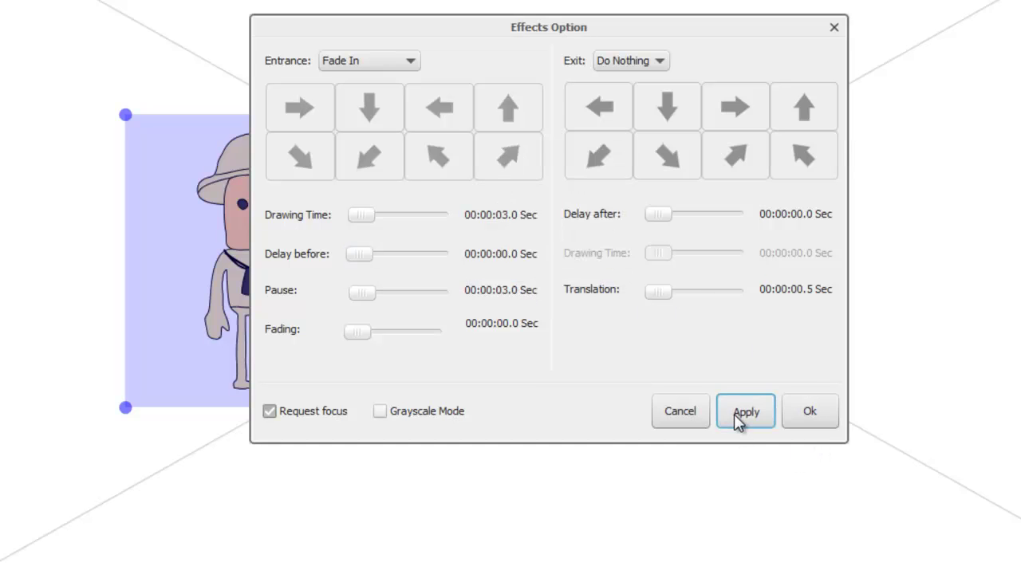
{"action": "left_click", "coordinate": [802, 413]}
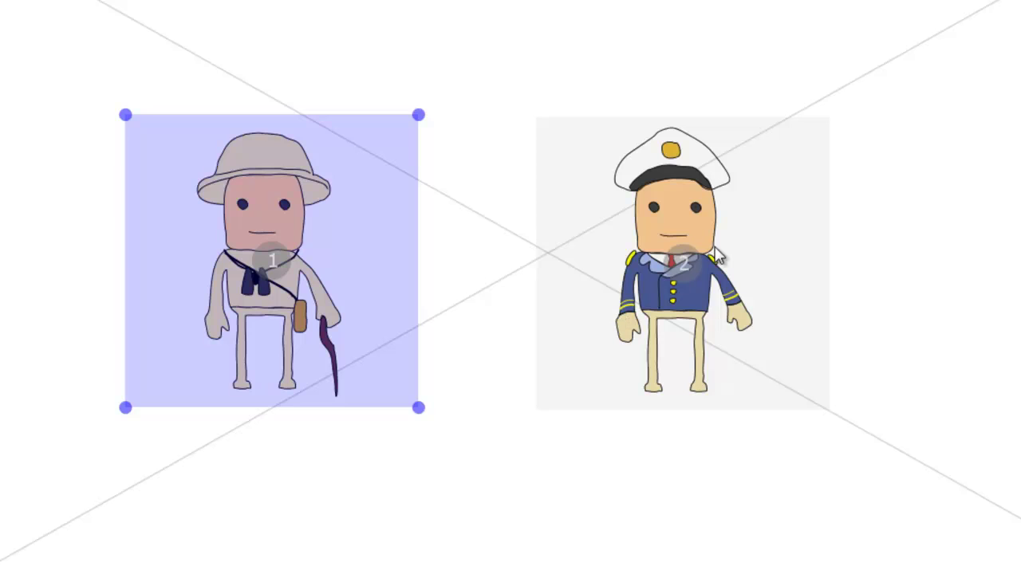
{"action": "key", "text": "F5"}
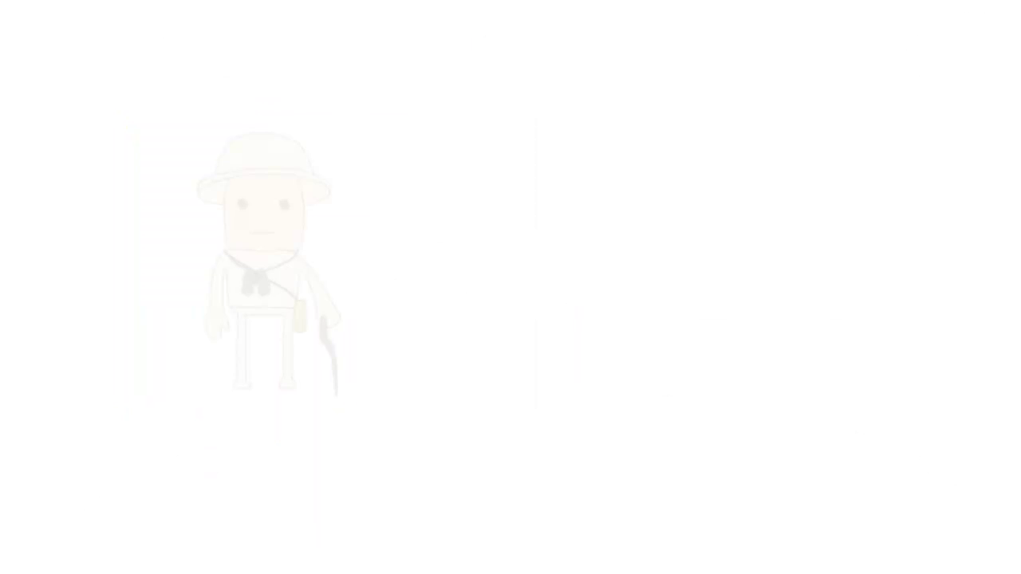